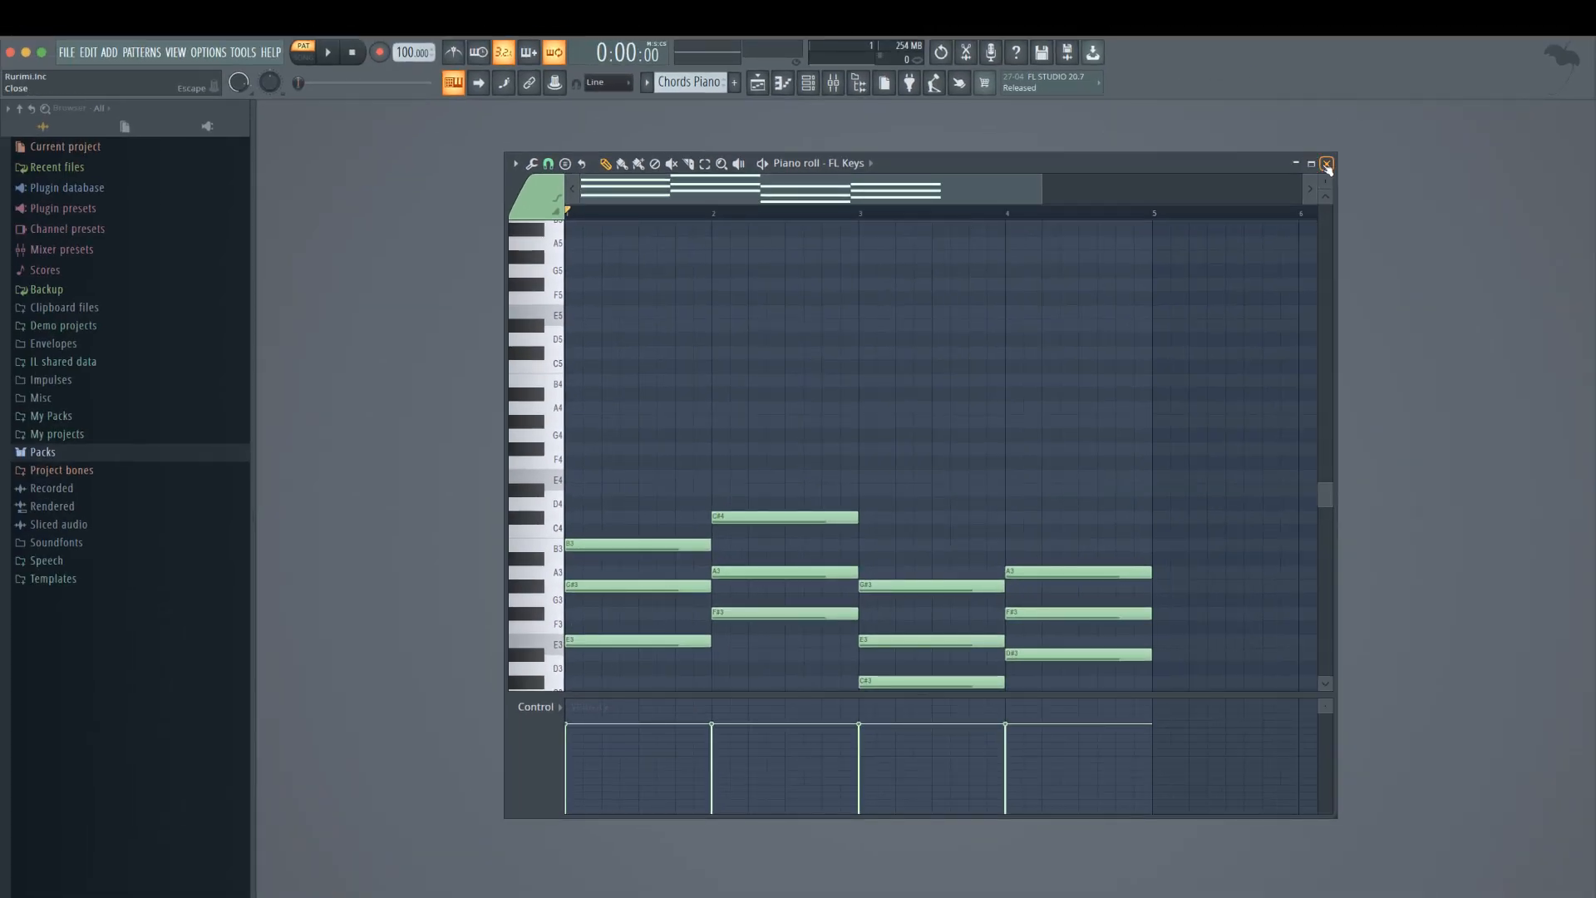
Close the chord piano roll, rename the Chords Piano pattern to "Chords Piano E", and close the FL Keys plugin window
left_click(1327, 164)
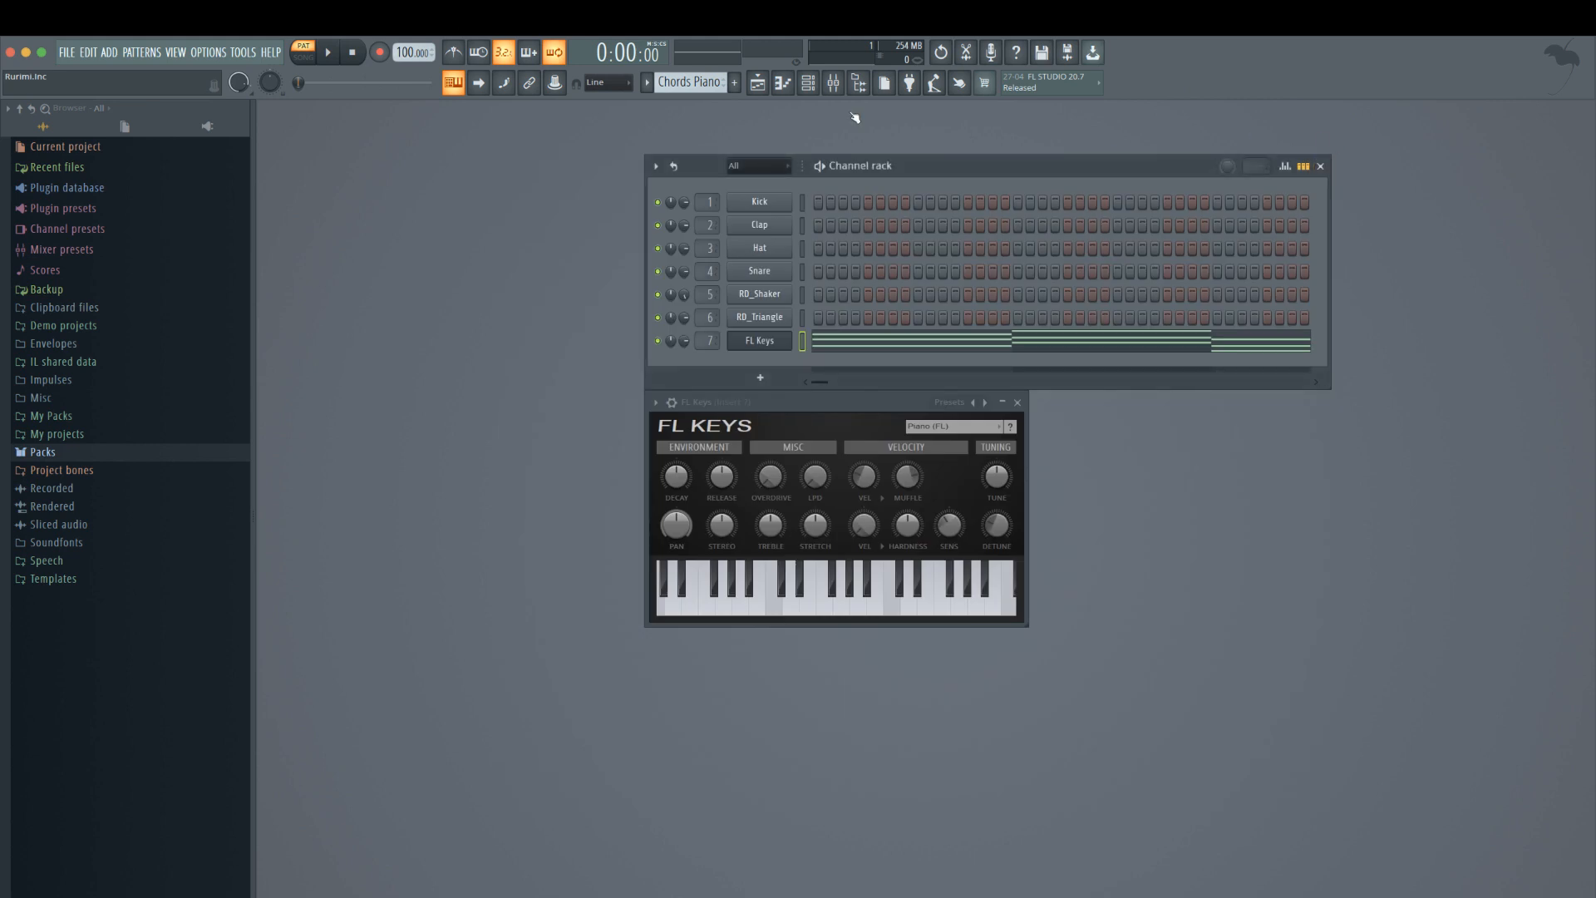
left_click(703, 80)
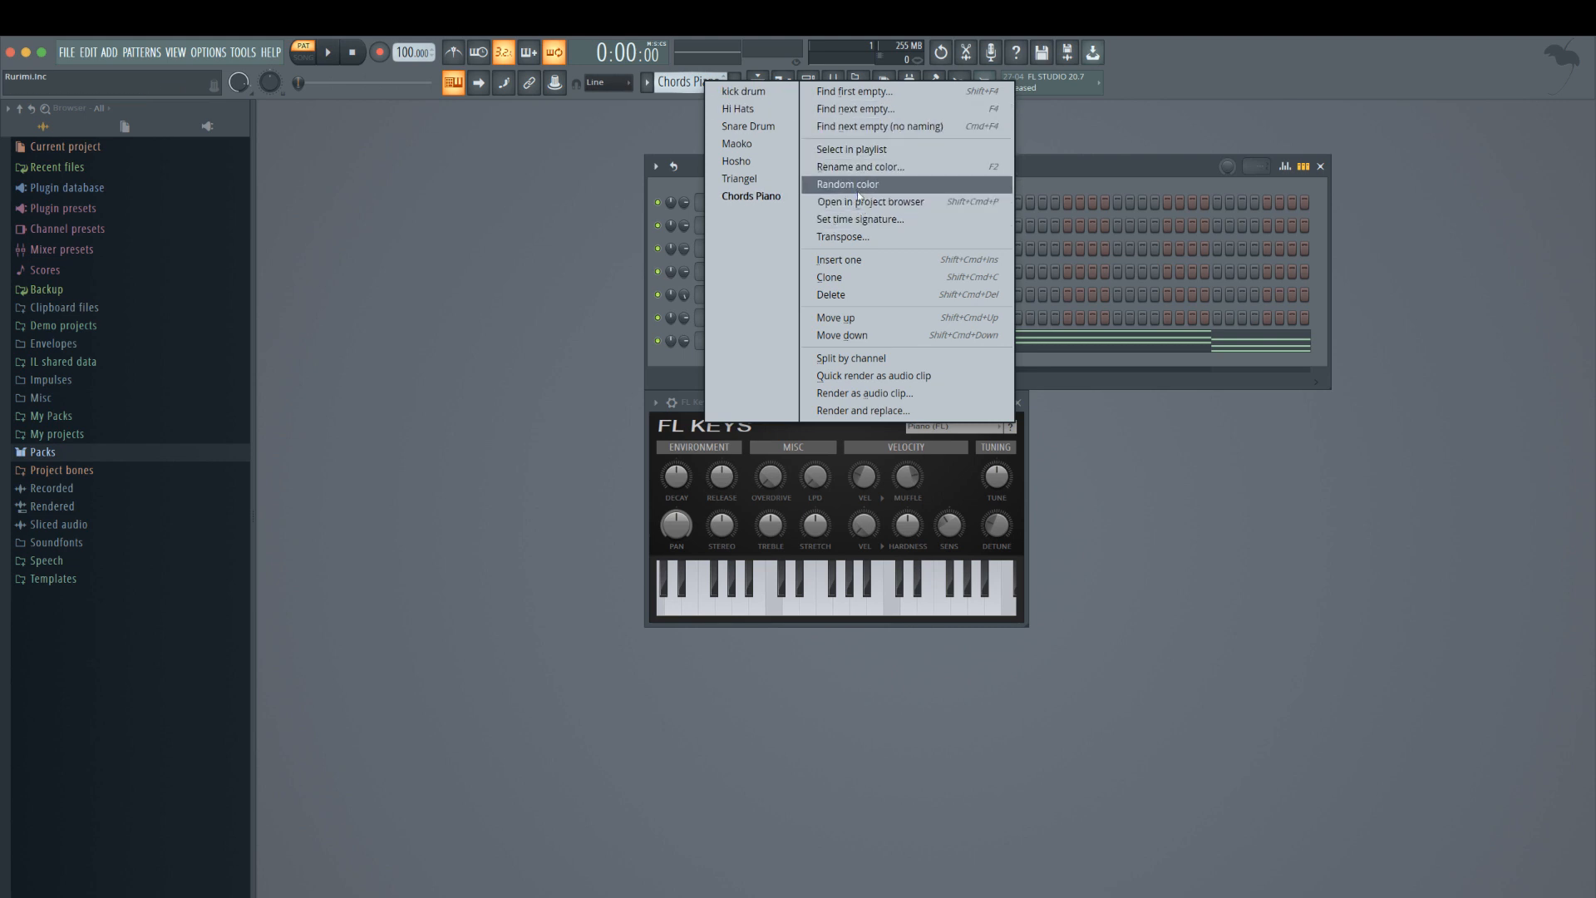
left_click(931, 167)
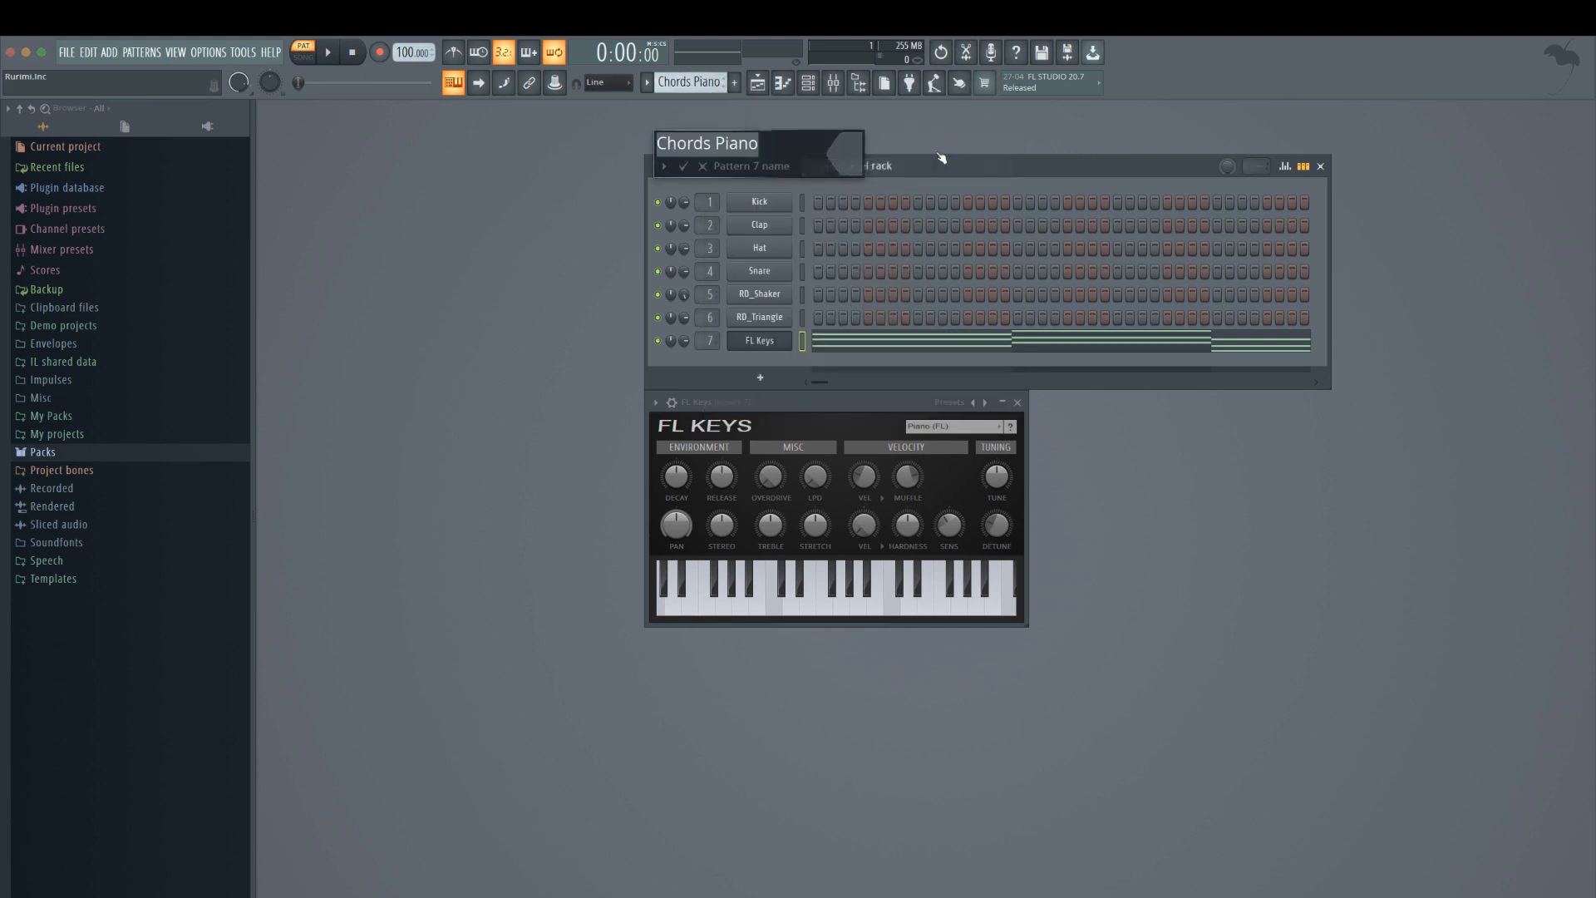
left_click(764, 146)
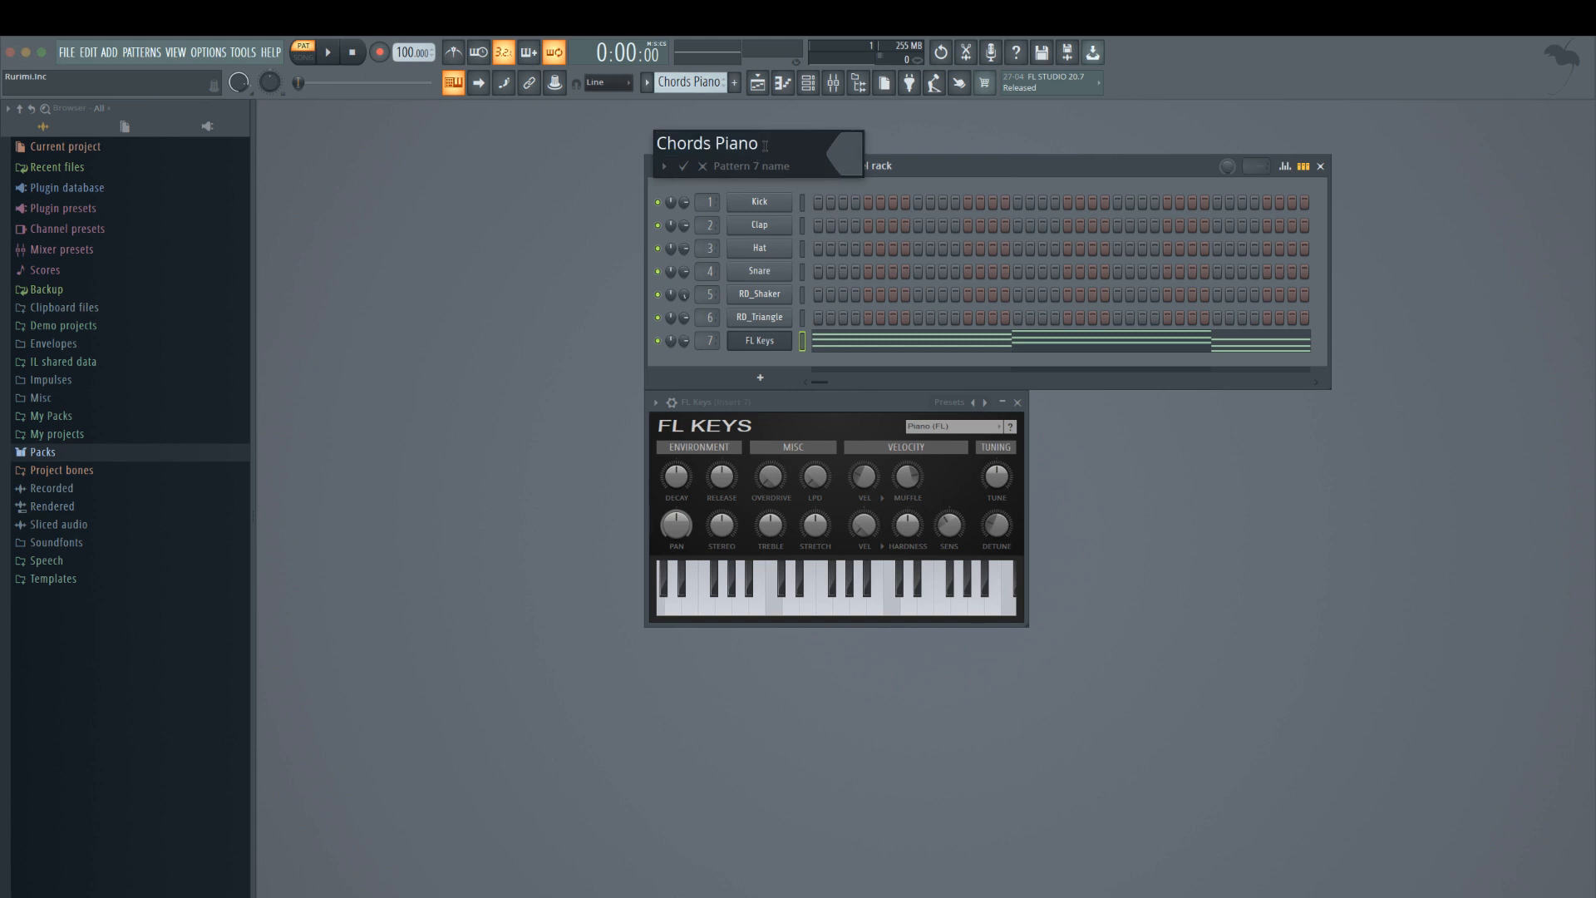
type("E")
left_click(683, 166)
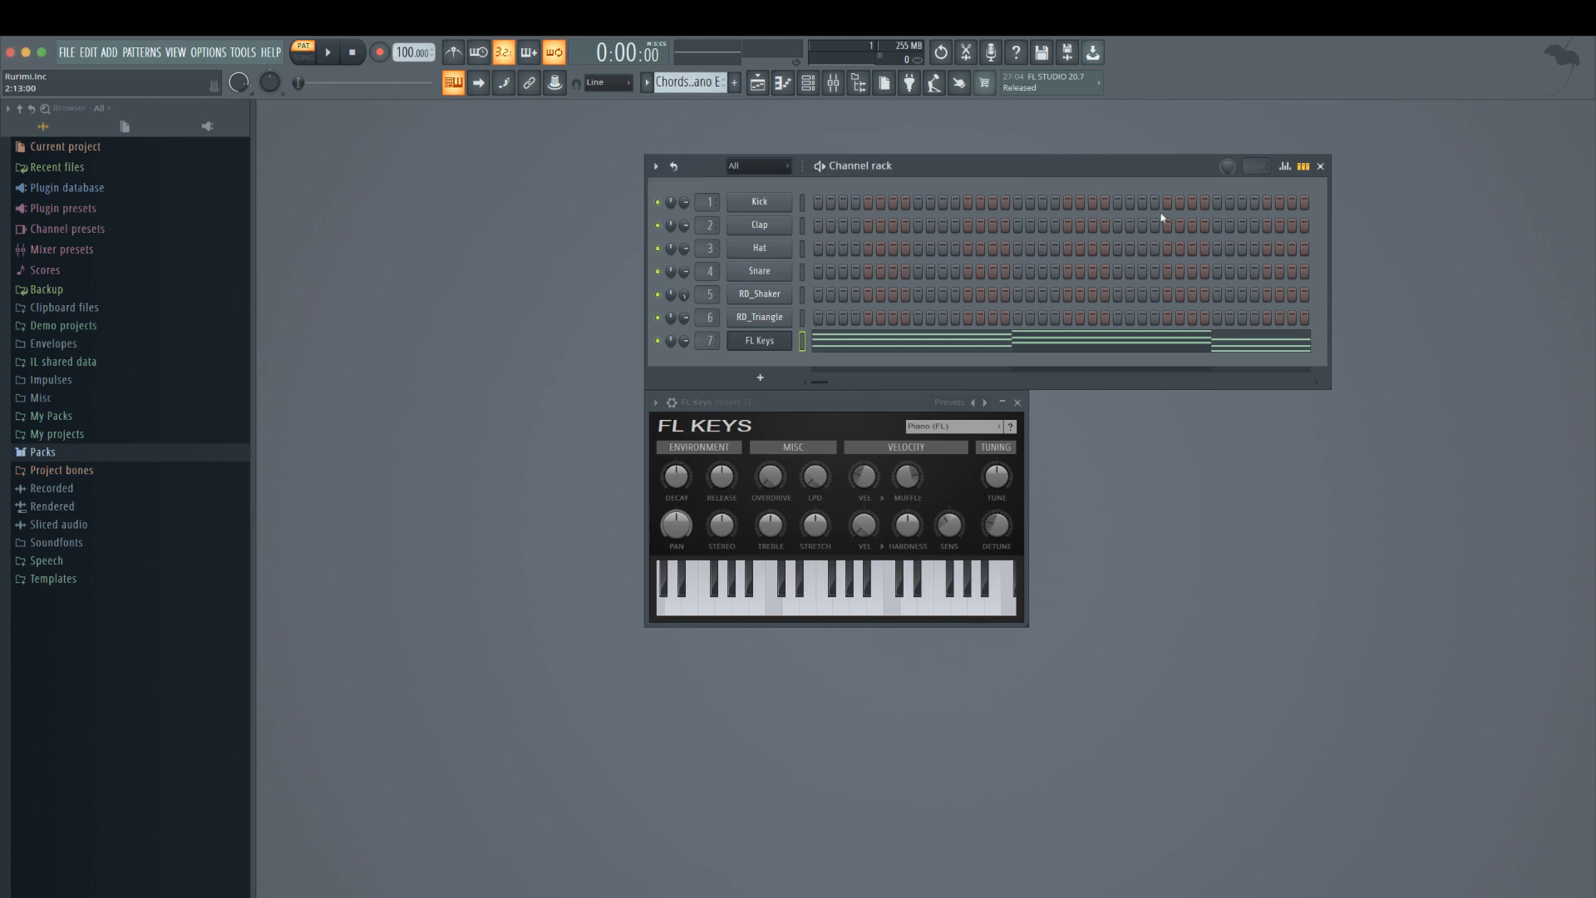
left_click(1017, 402)
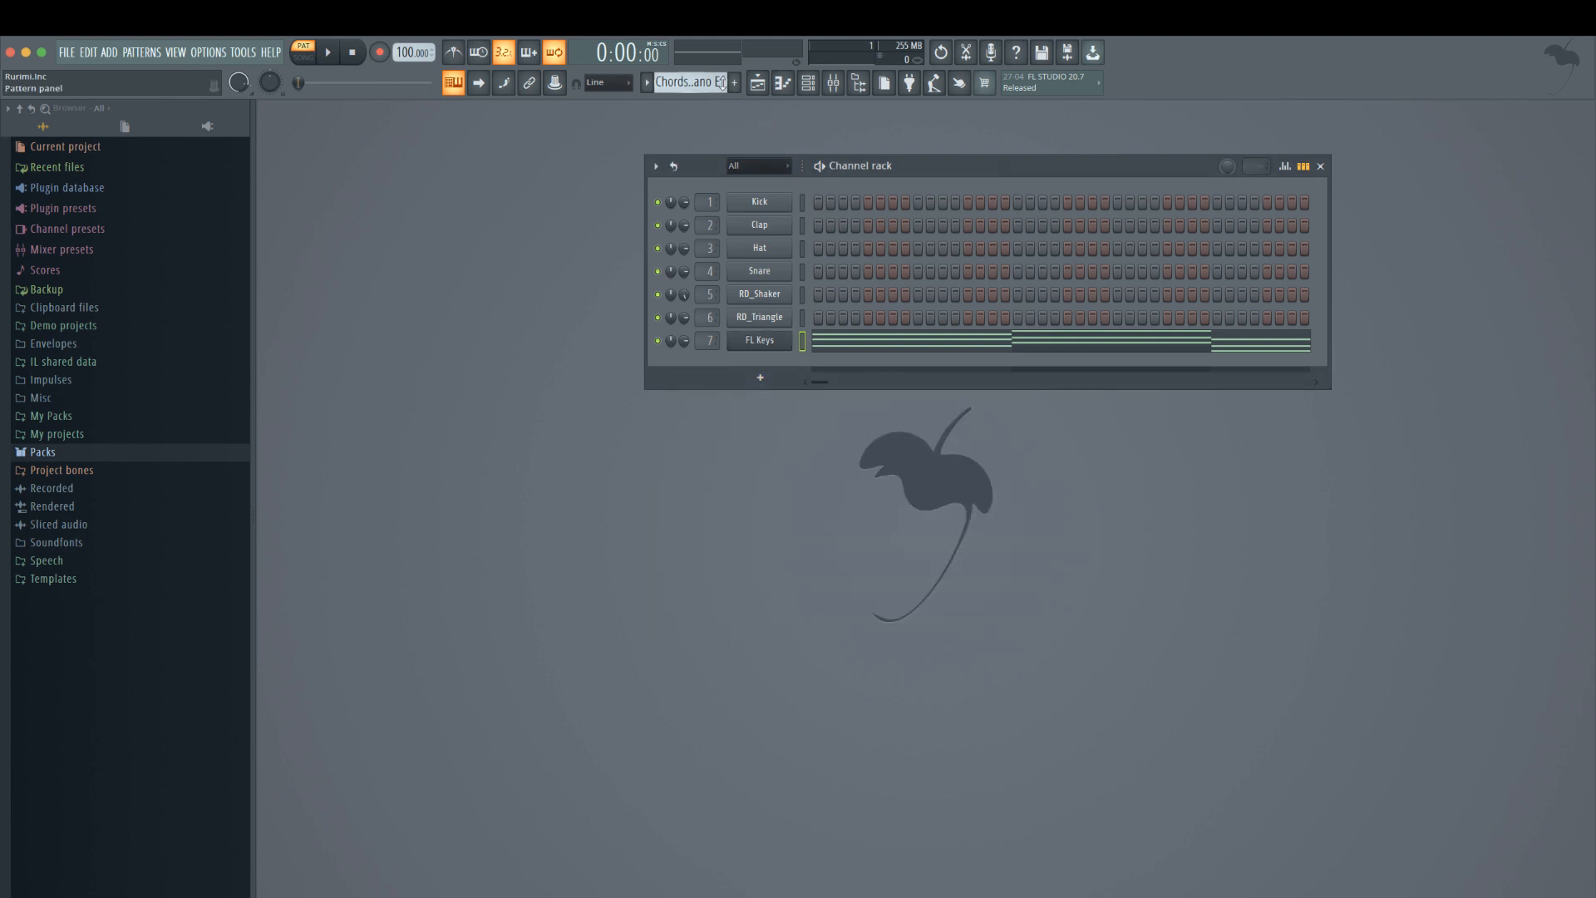
Switch to the empty pattern 8 and name it "CHORDS KEY G"
scroll(719, 81, "down", 1)
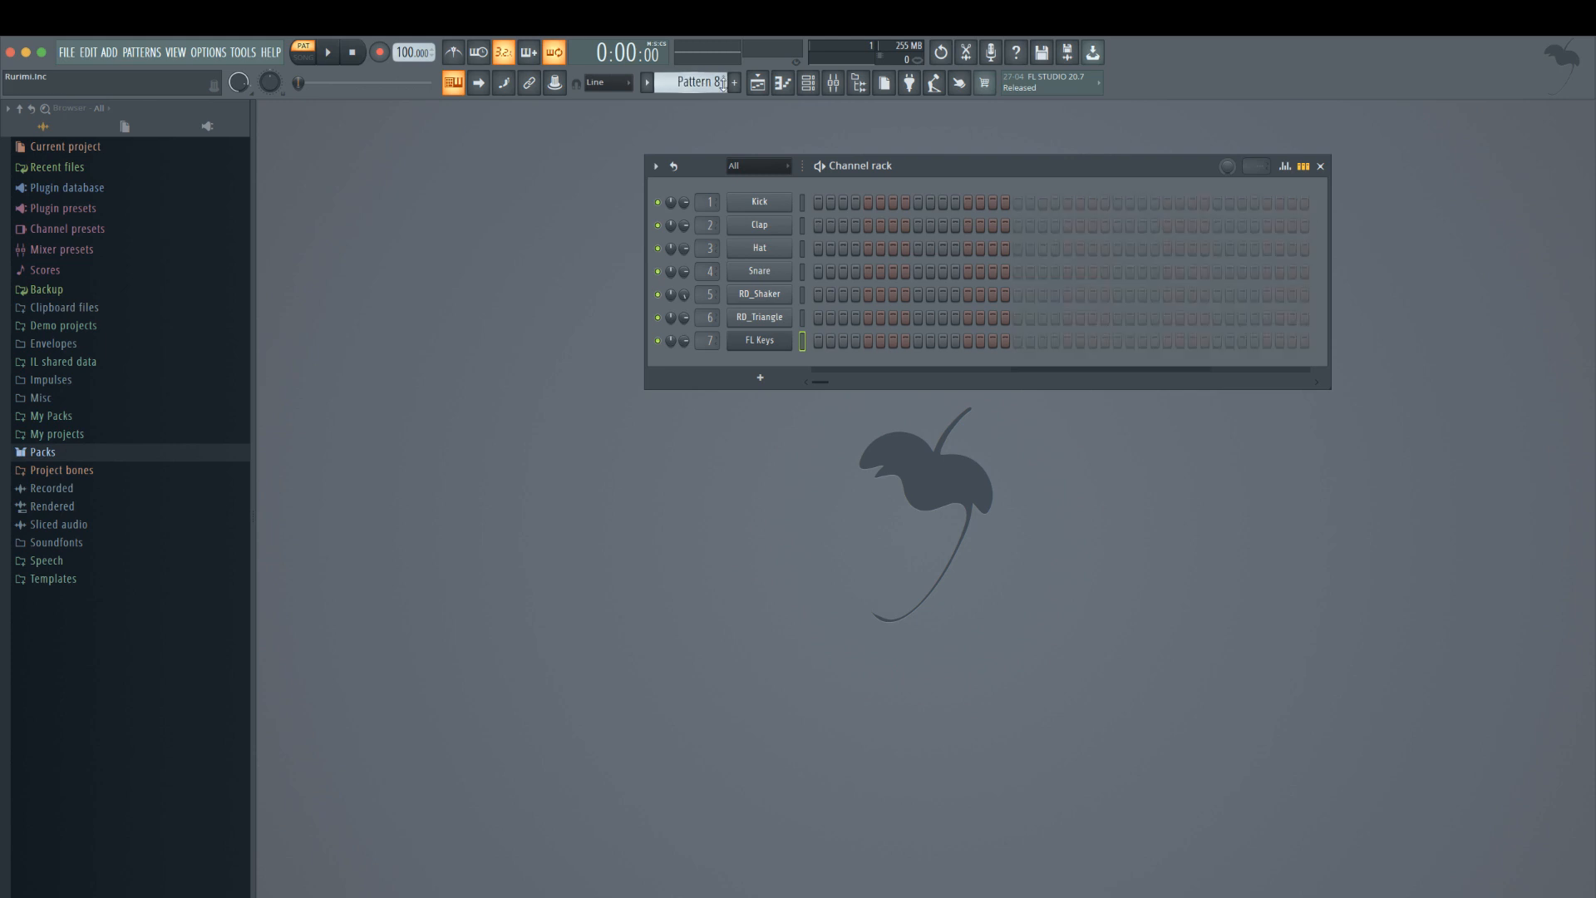
left_click(694, 83)
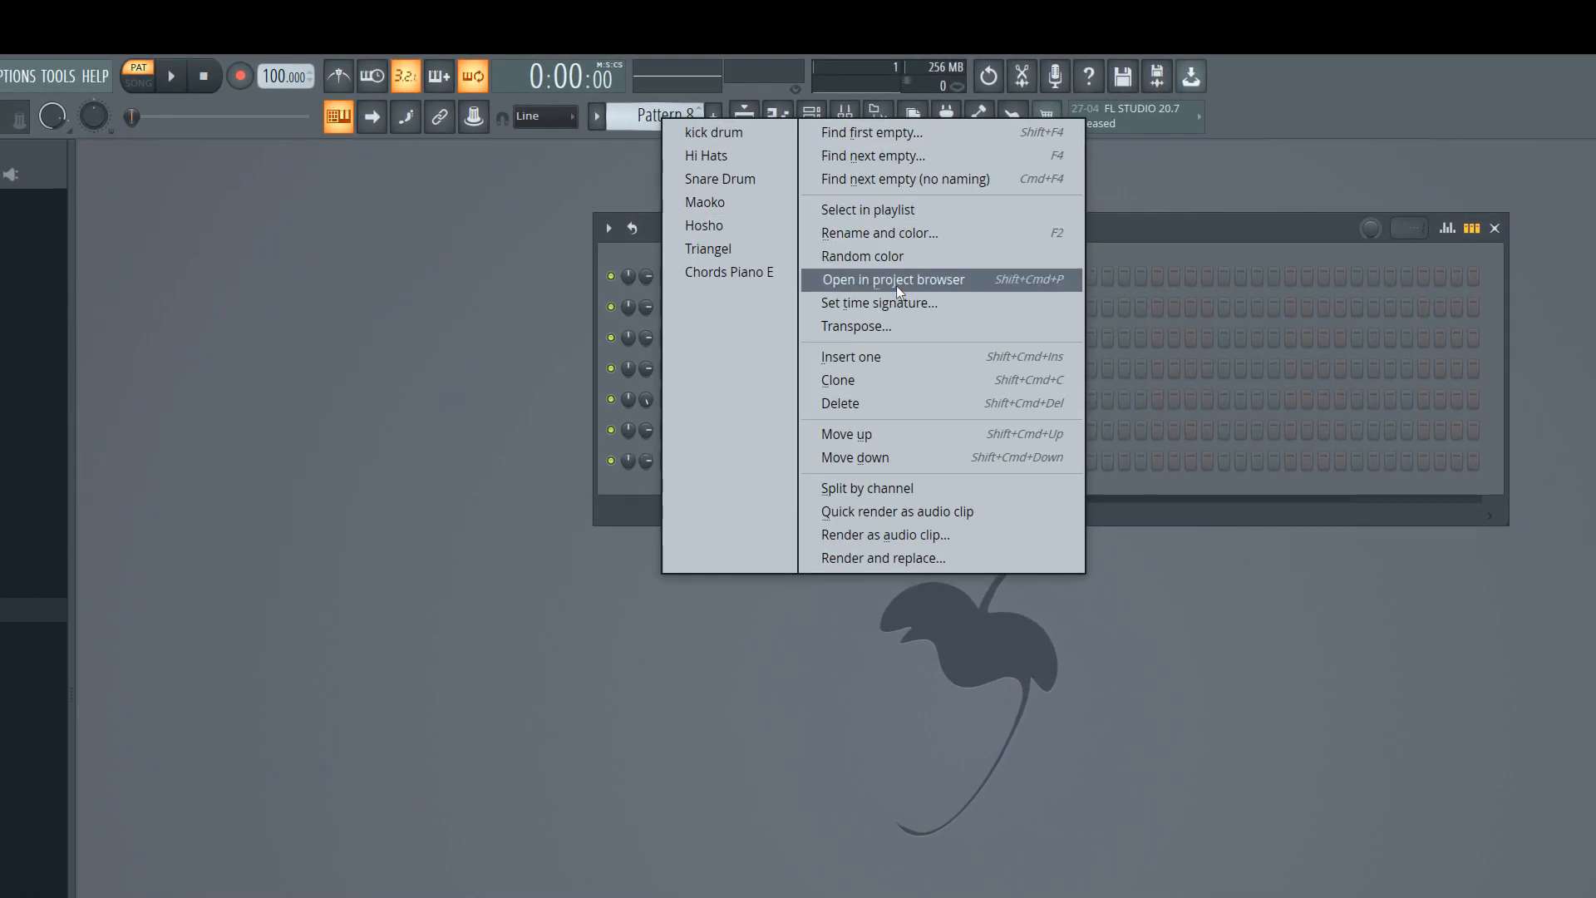
left_click(881, 232)
type("C")
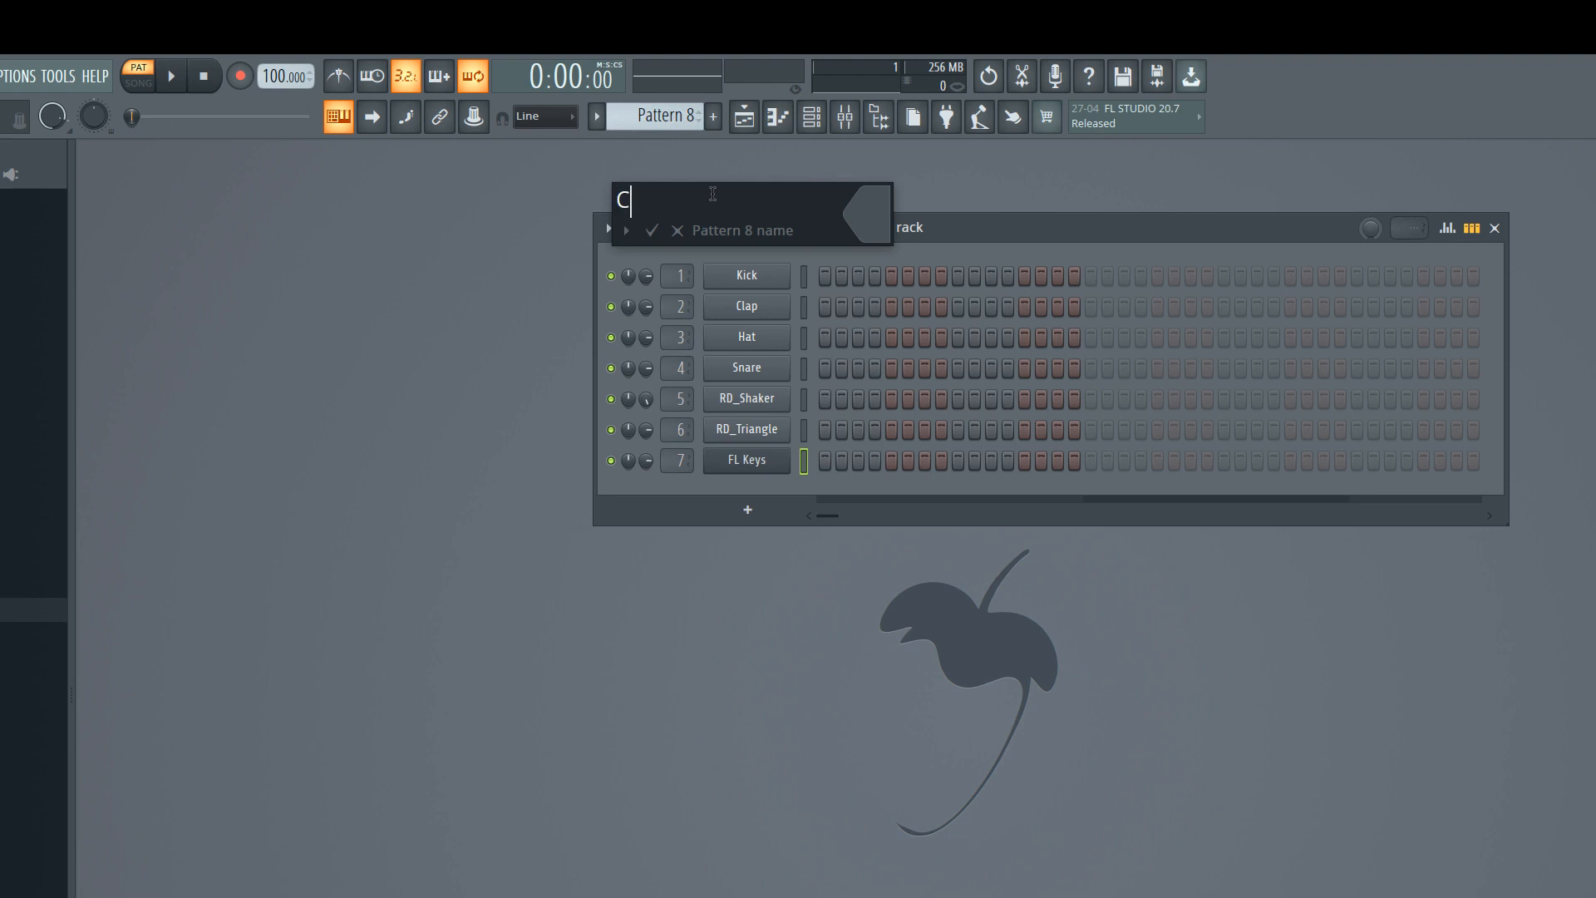
type("HORDS KEY")
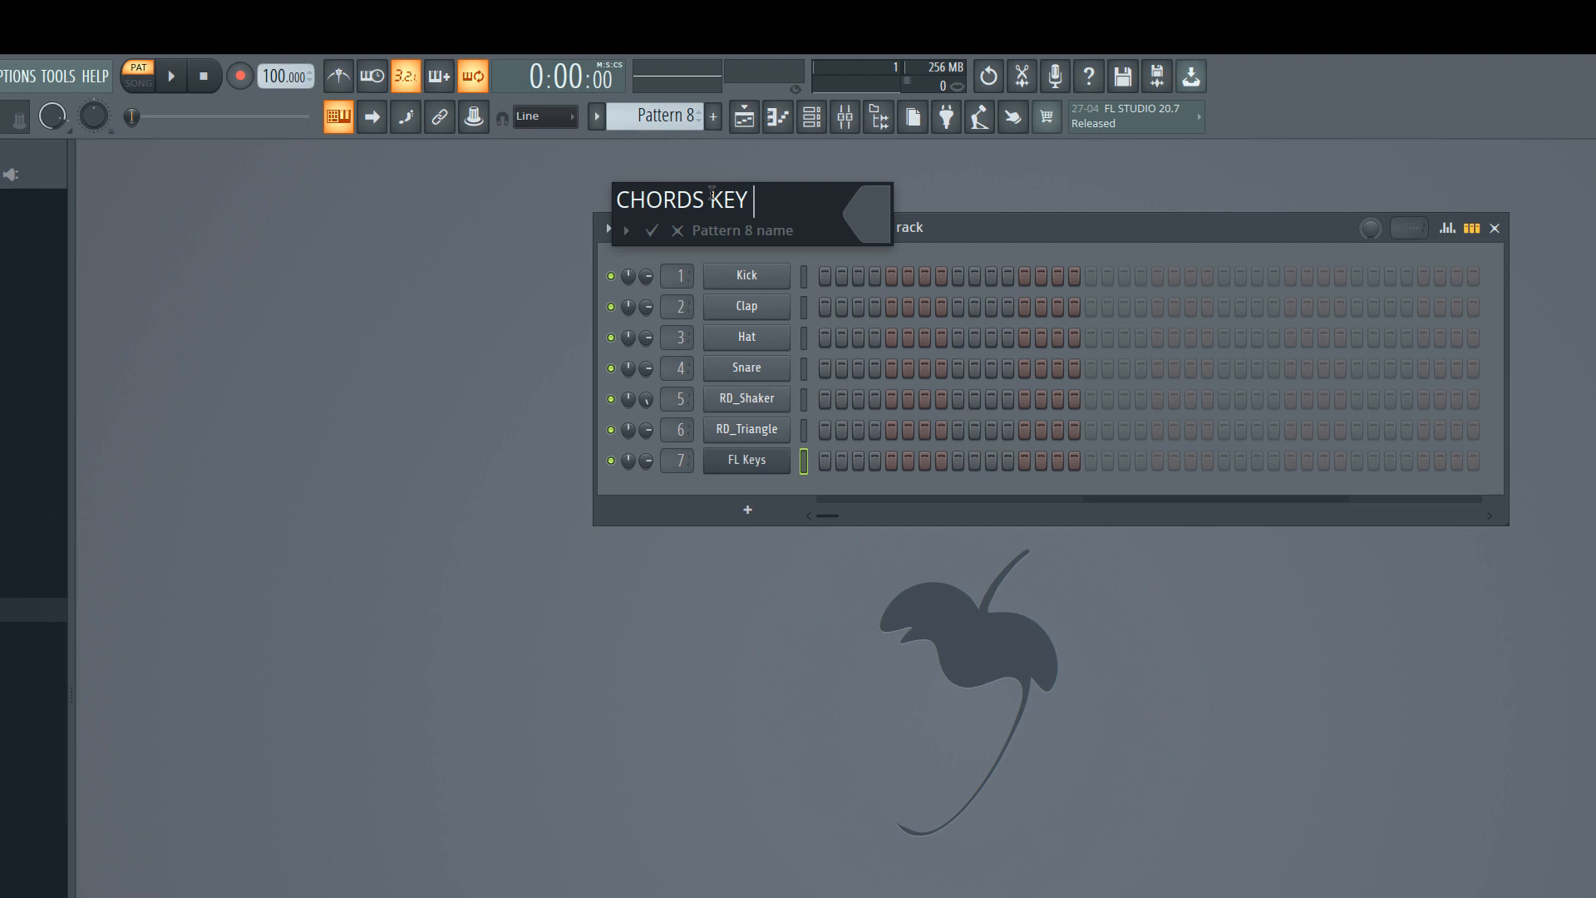
type("G")
left_click(653, 231)
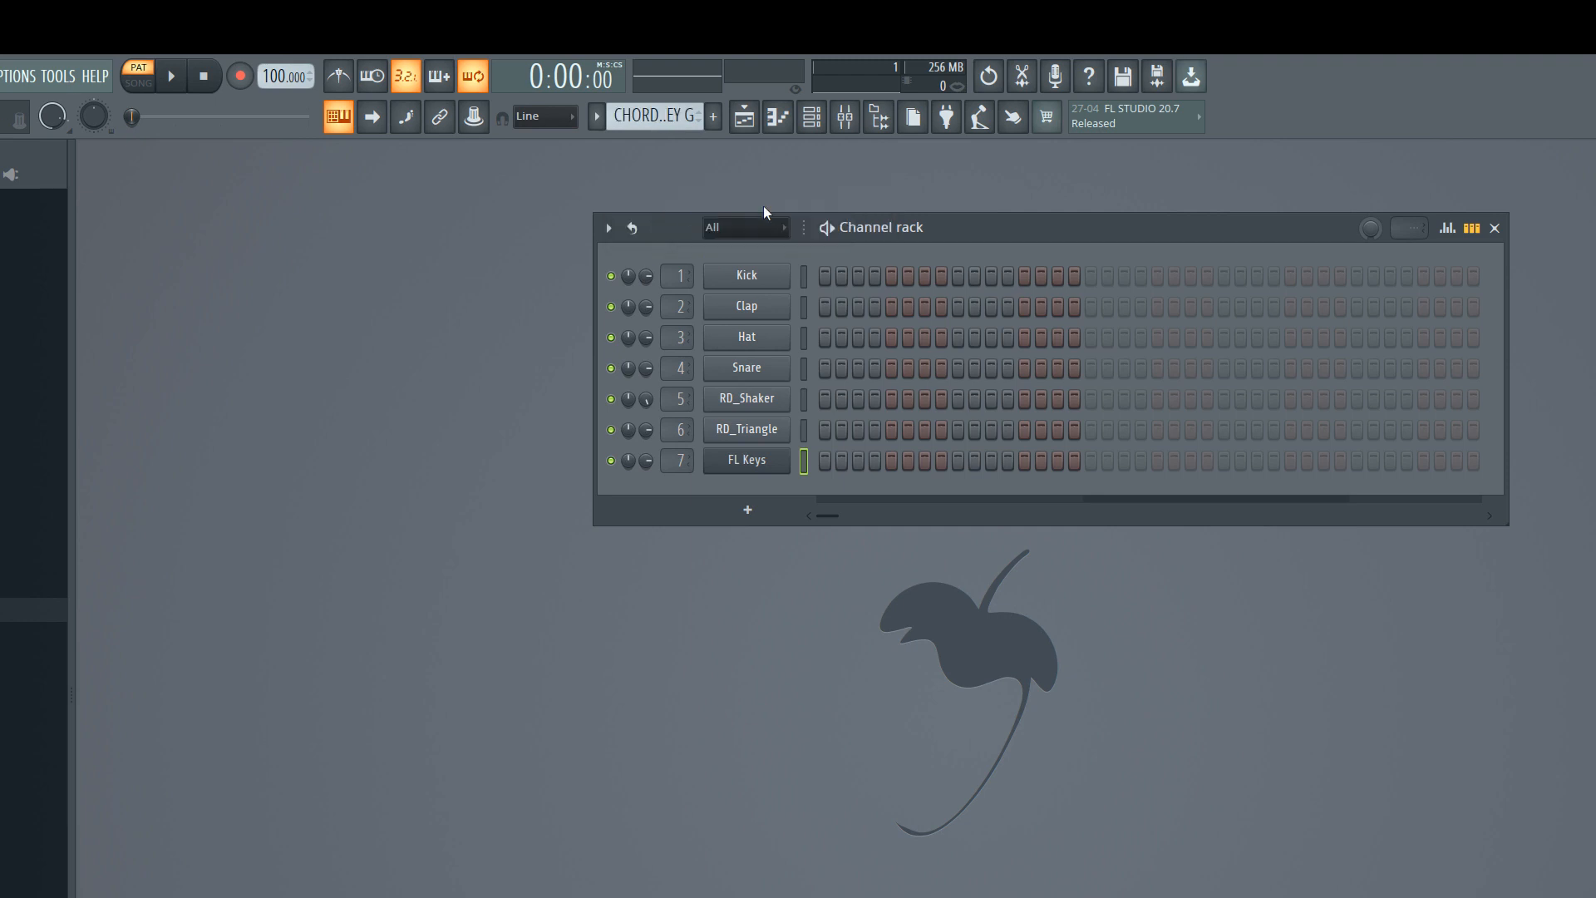
Clone the FL Keys channel and route the clone to mixer track 8
right_click(760, 464)
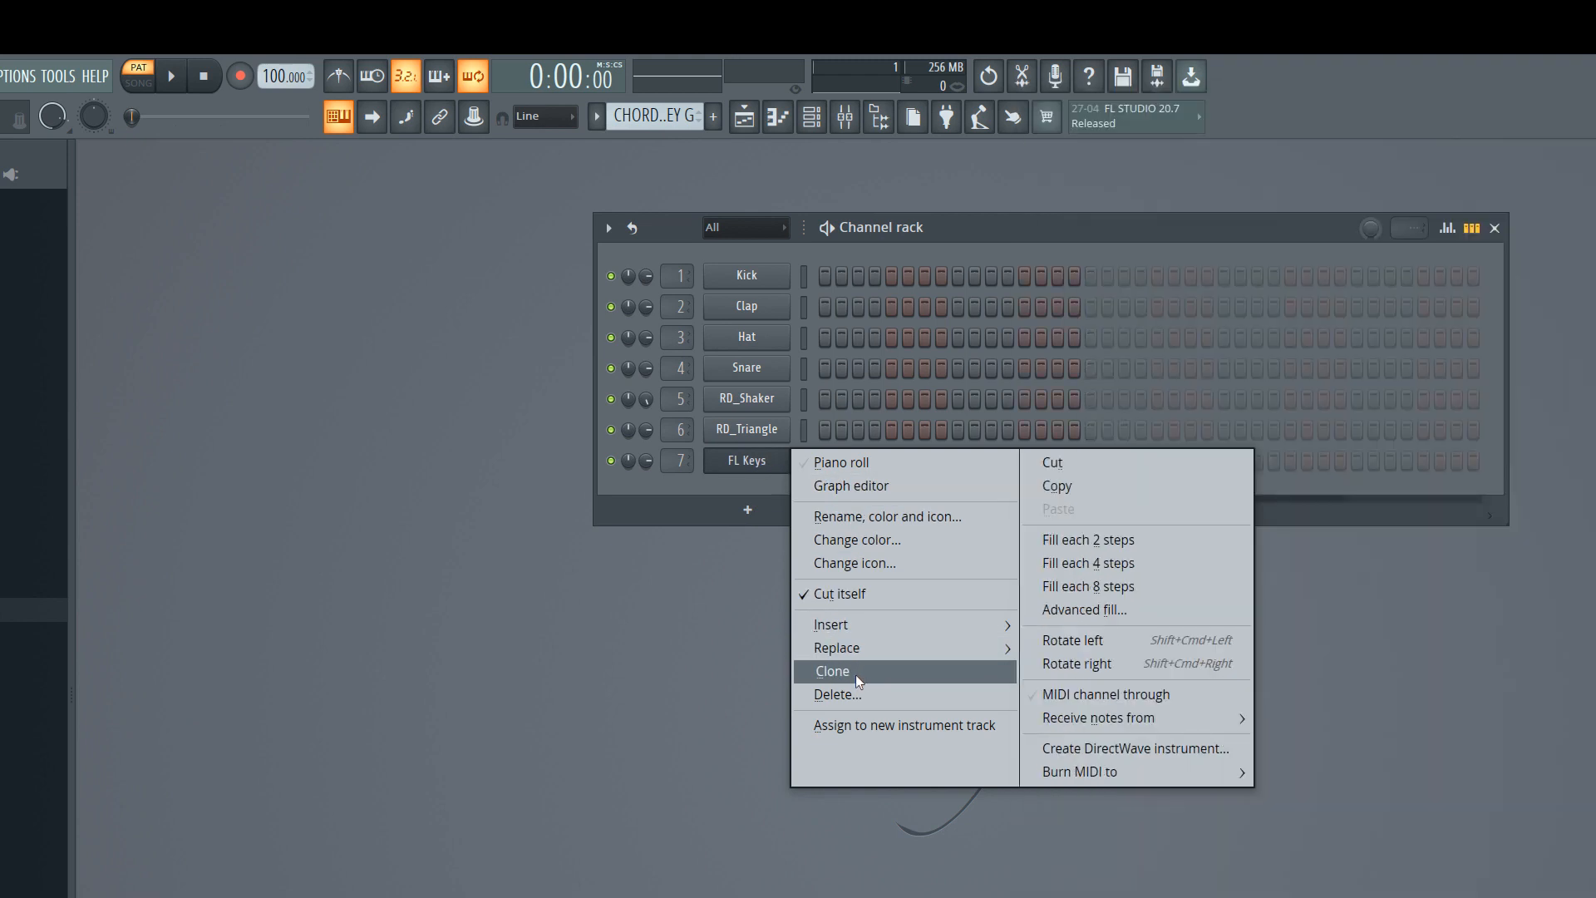
left_click(855, 675)
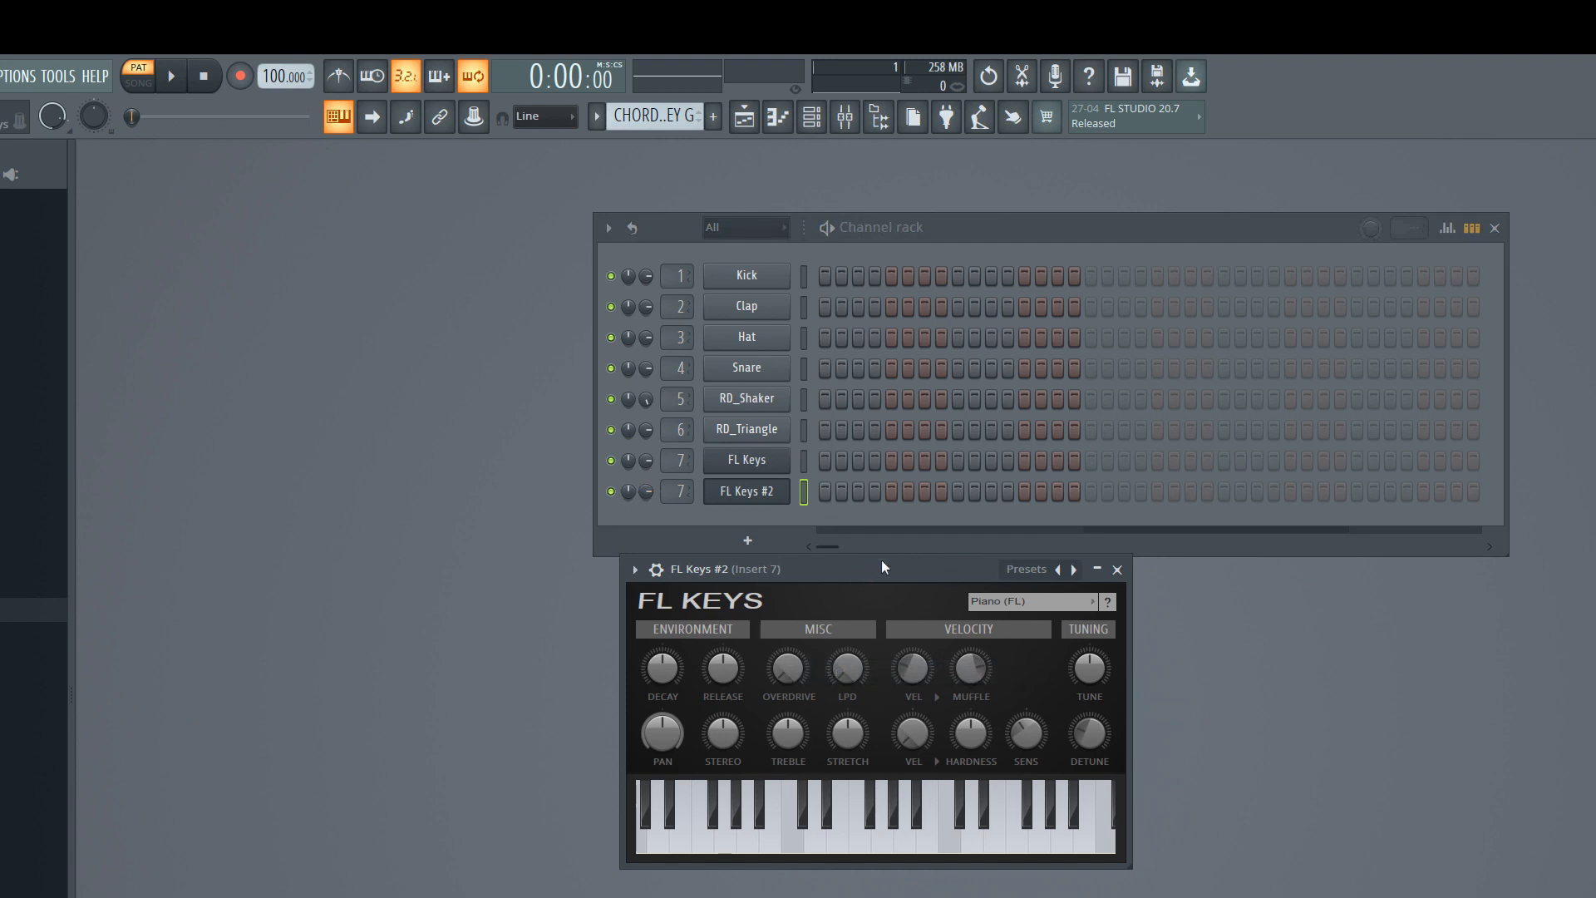
mouse_move(897, 563)
left_mouse_down()
mouse_move(870, 596)
mouse_move(868, 574)
left_mouse_up()
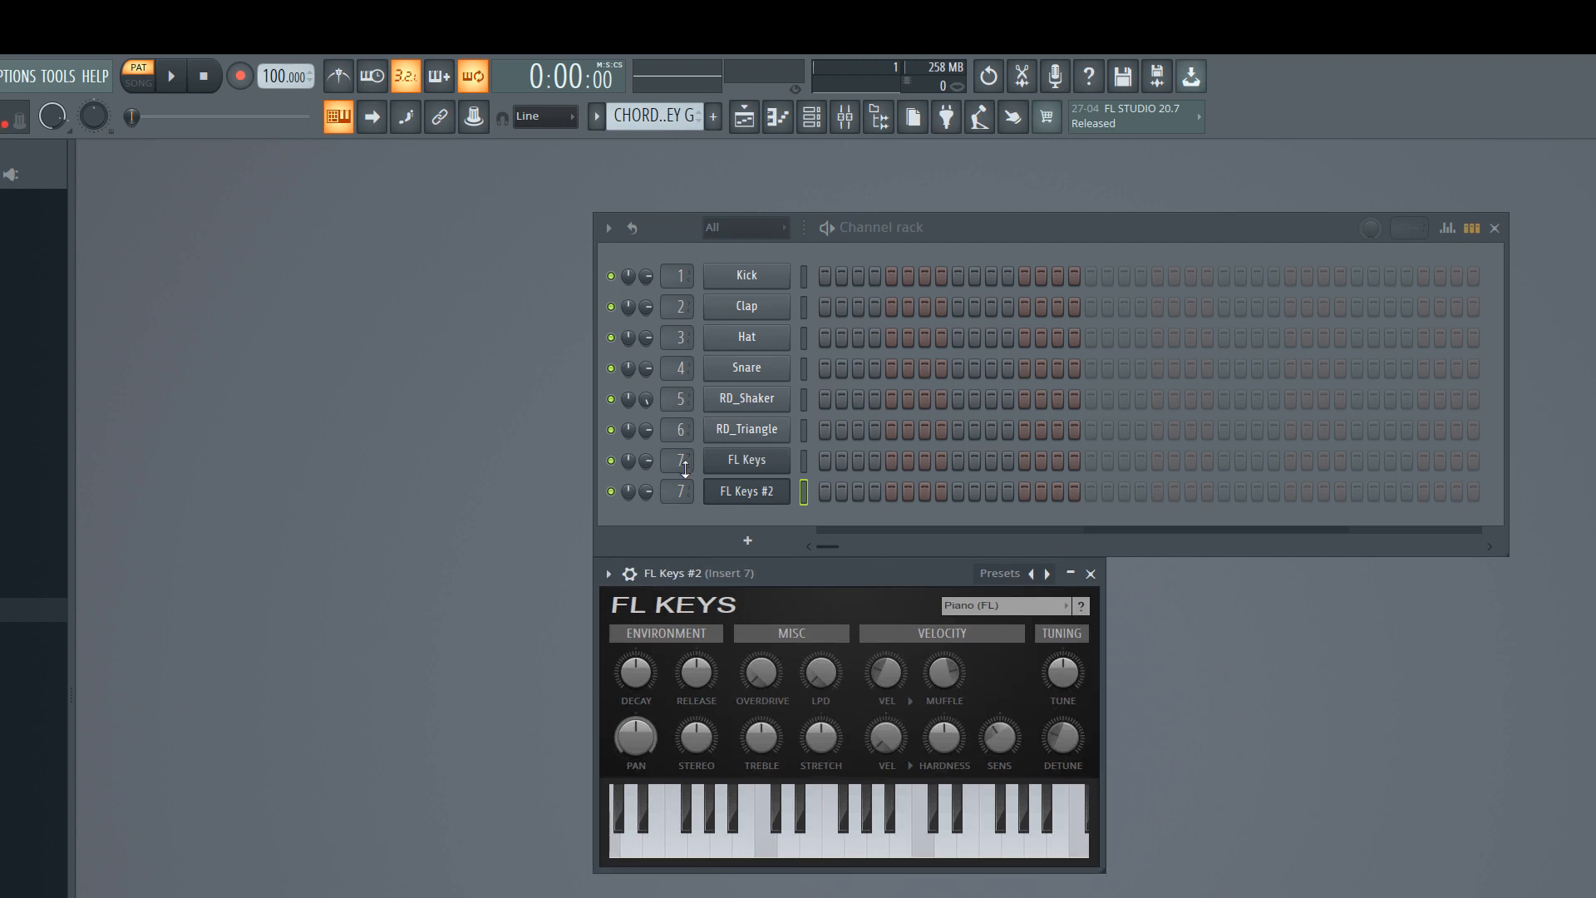
left_click_drag(680, 492, 680, 488)
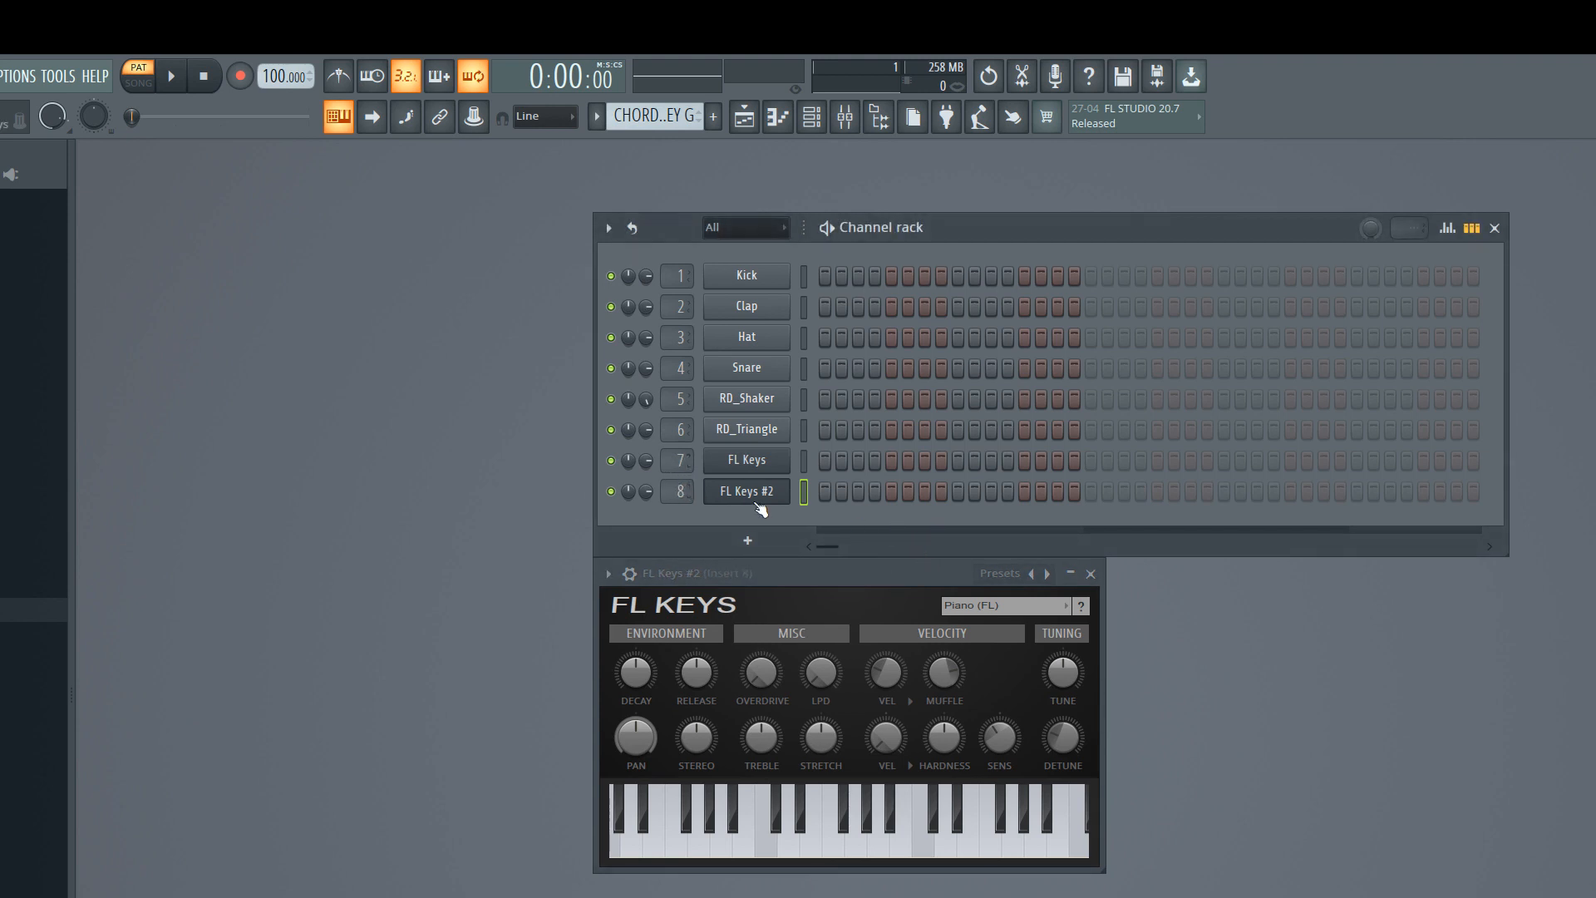
left_click(1090, 573)
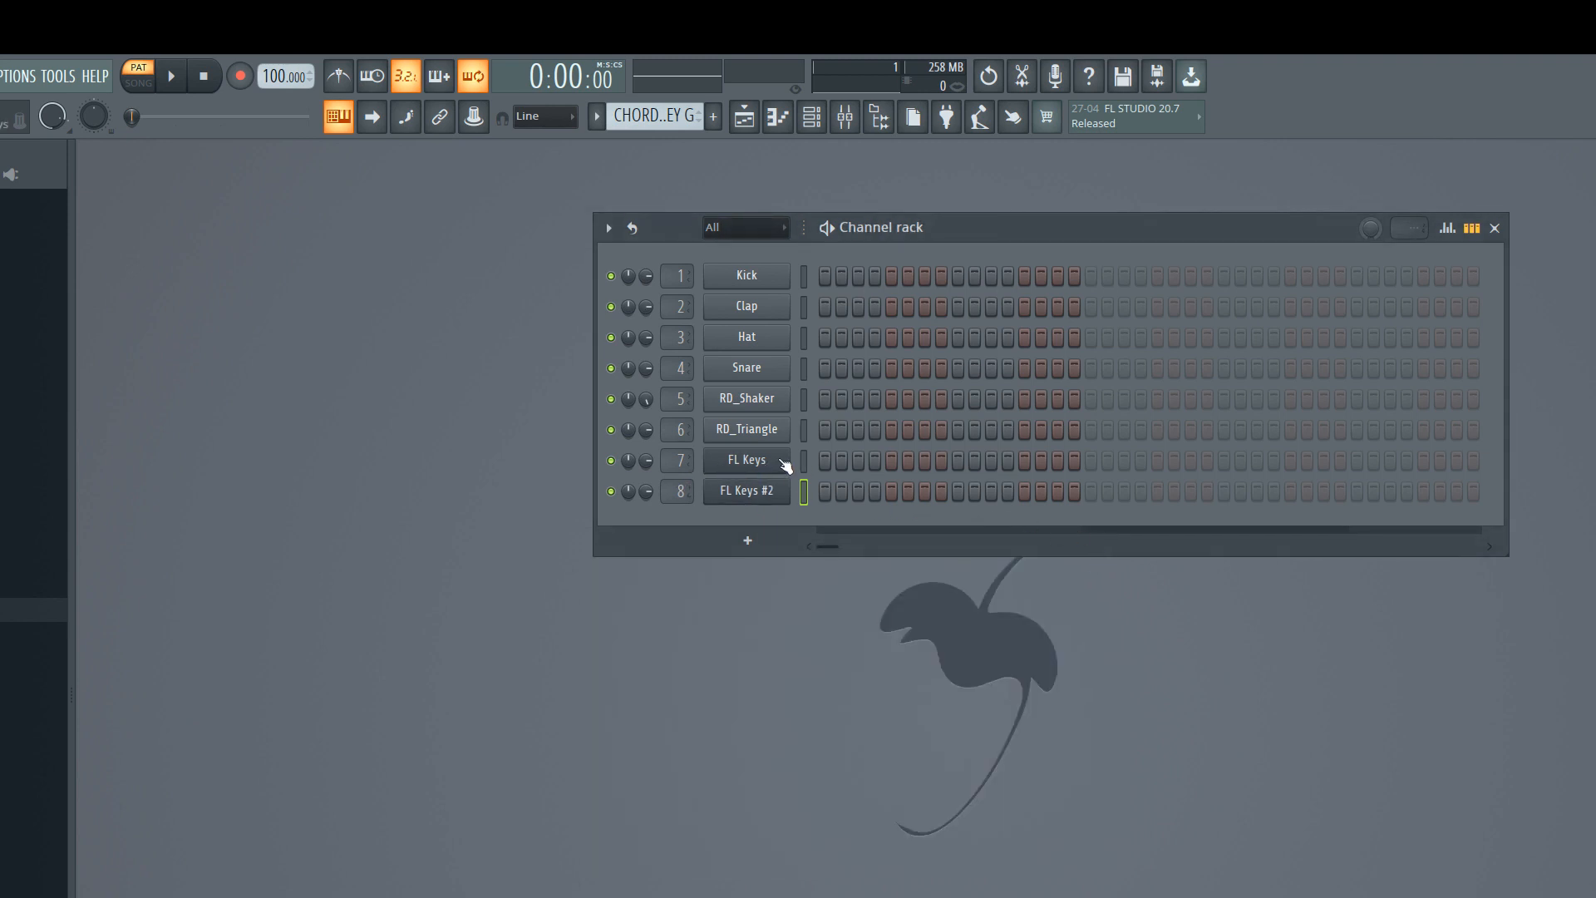
Mute the original FL Keys channel and open the piano roll of its clone
left_click(612, 461)
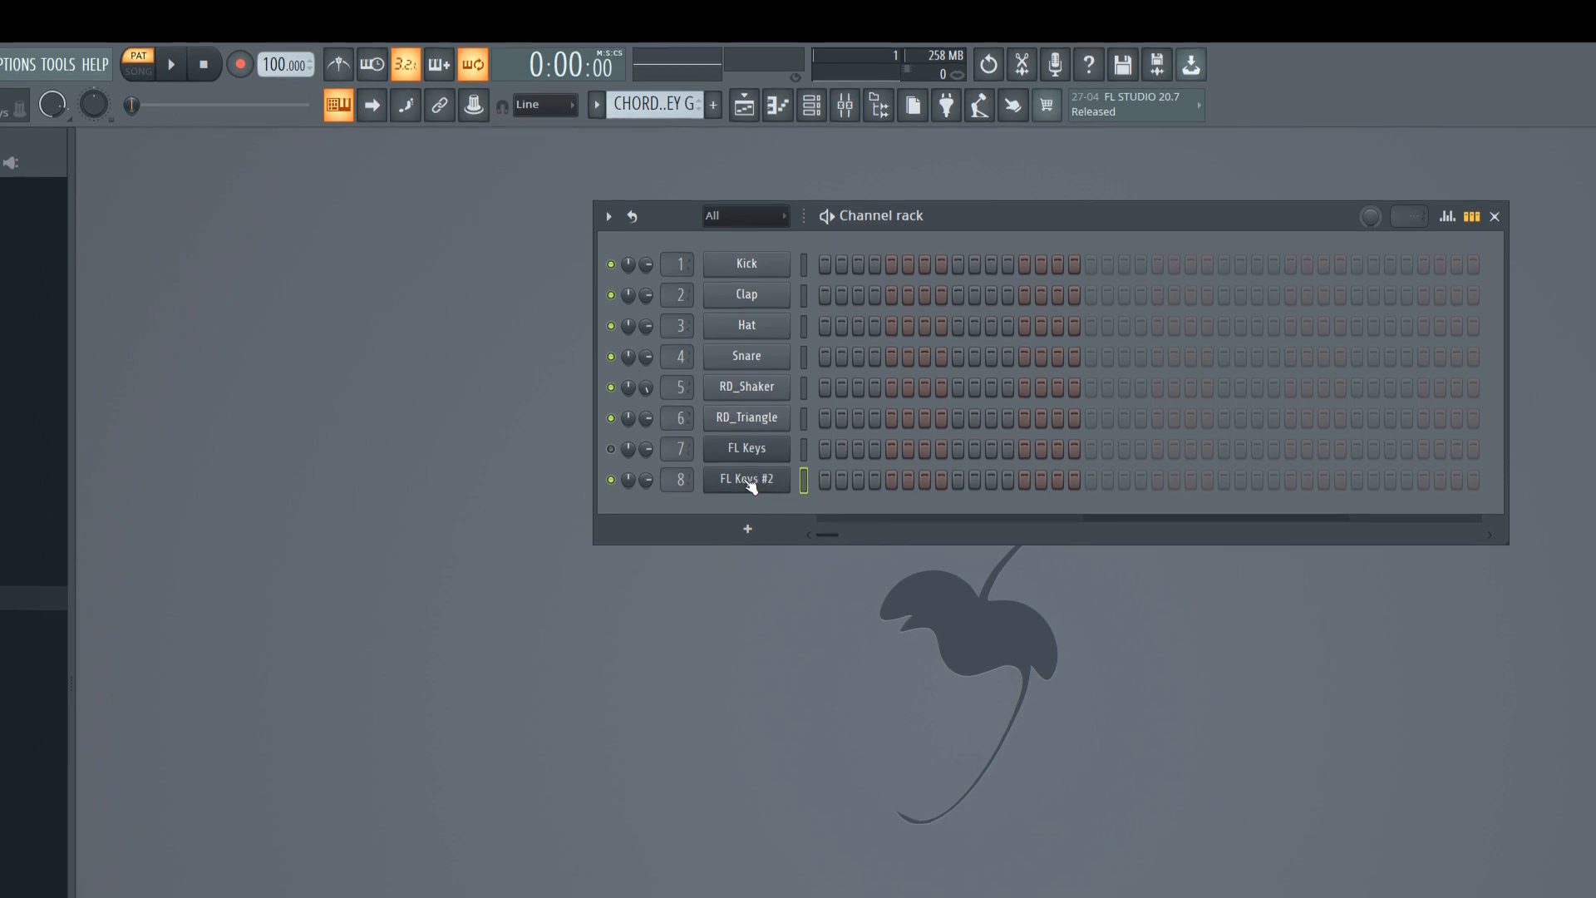
right_click(746, 490)
left_click(841, 347)
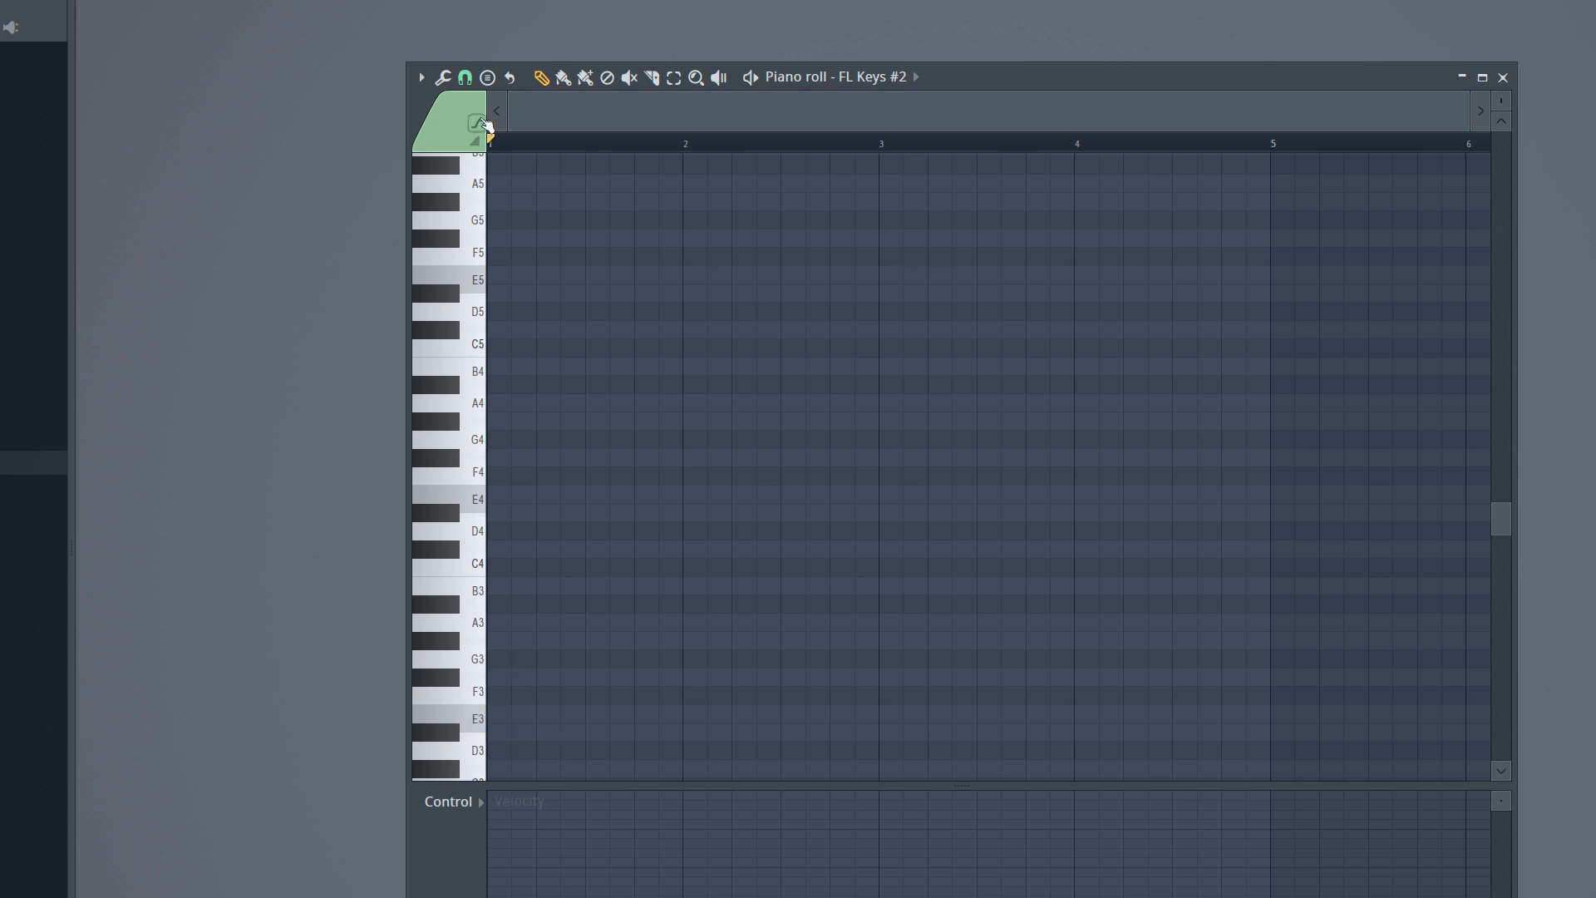
Set the root note of the piano roll's major scale highlighting to G
left_click(422, 77)
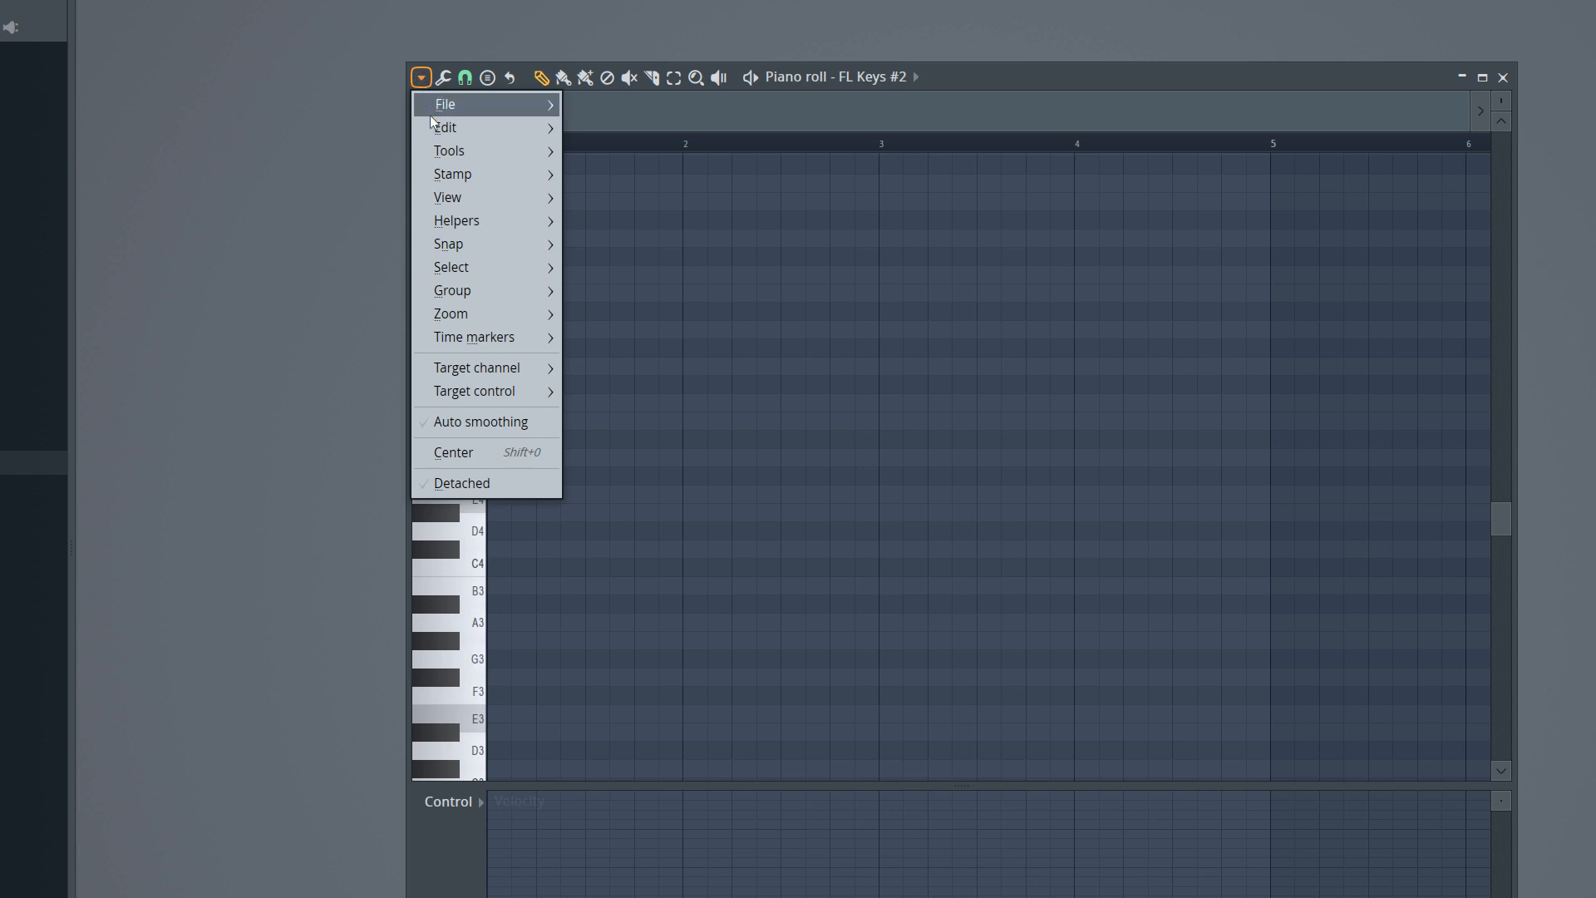
mouse_move(440, 153)
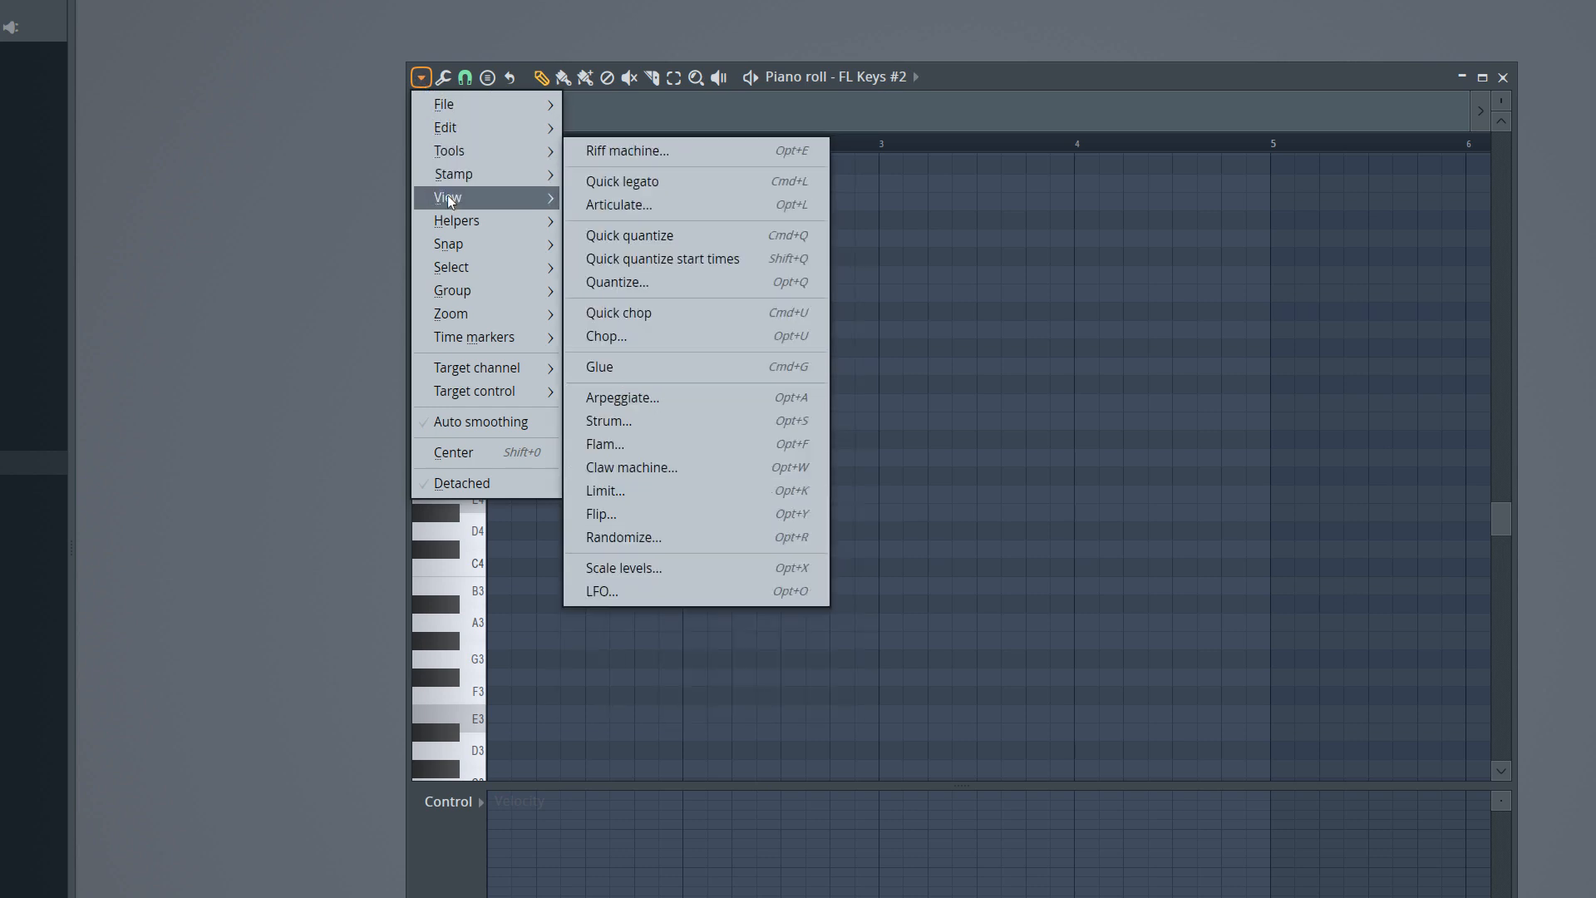
mouse_move(452, 222)
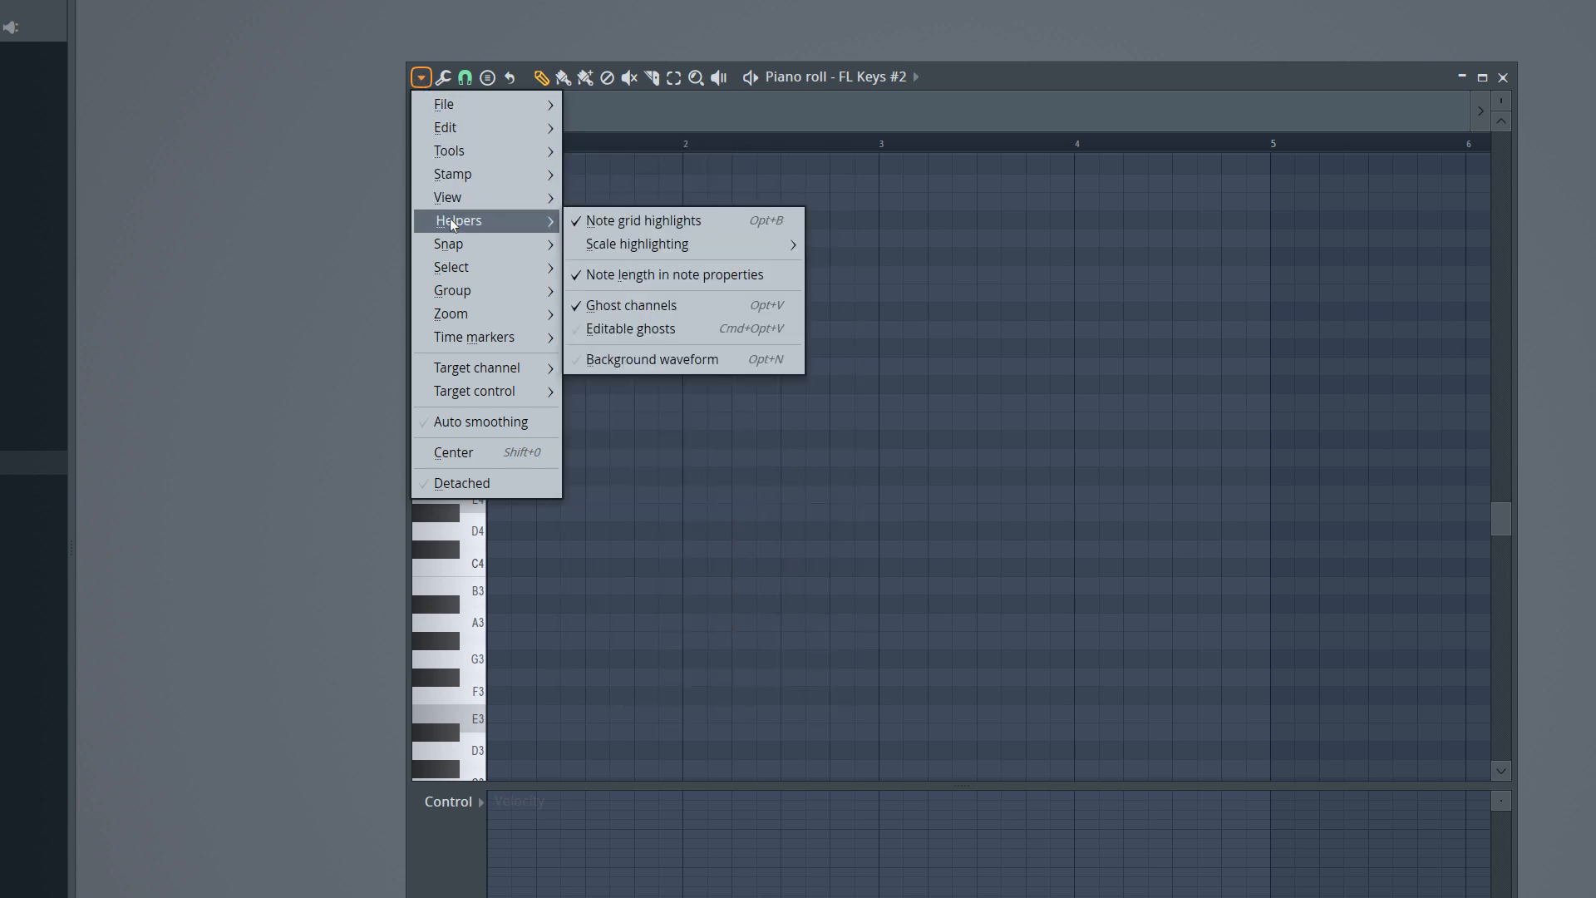
mouse_move(716, 242)
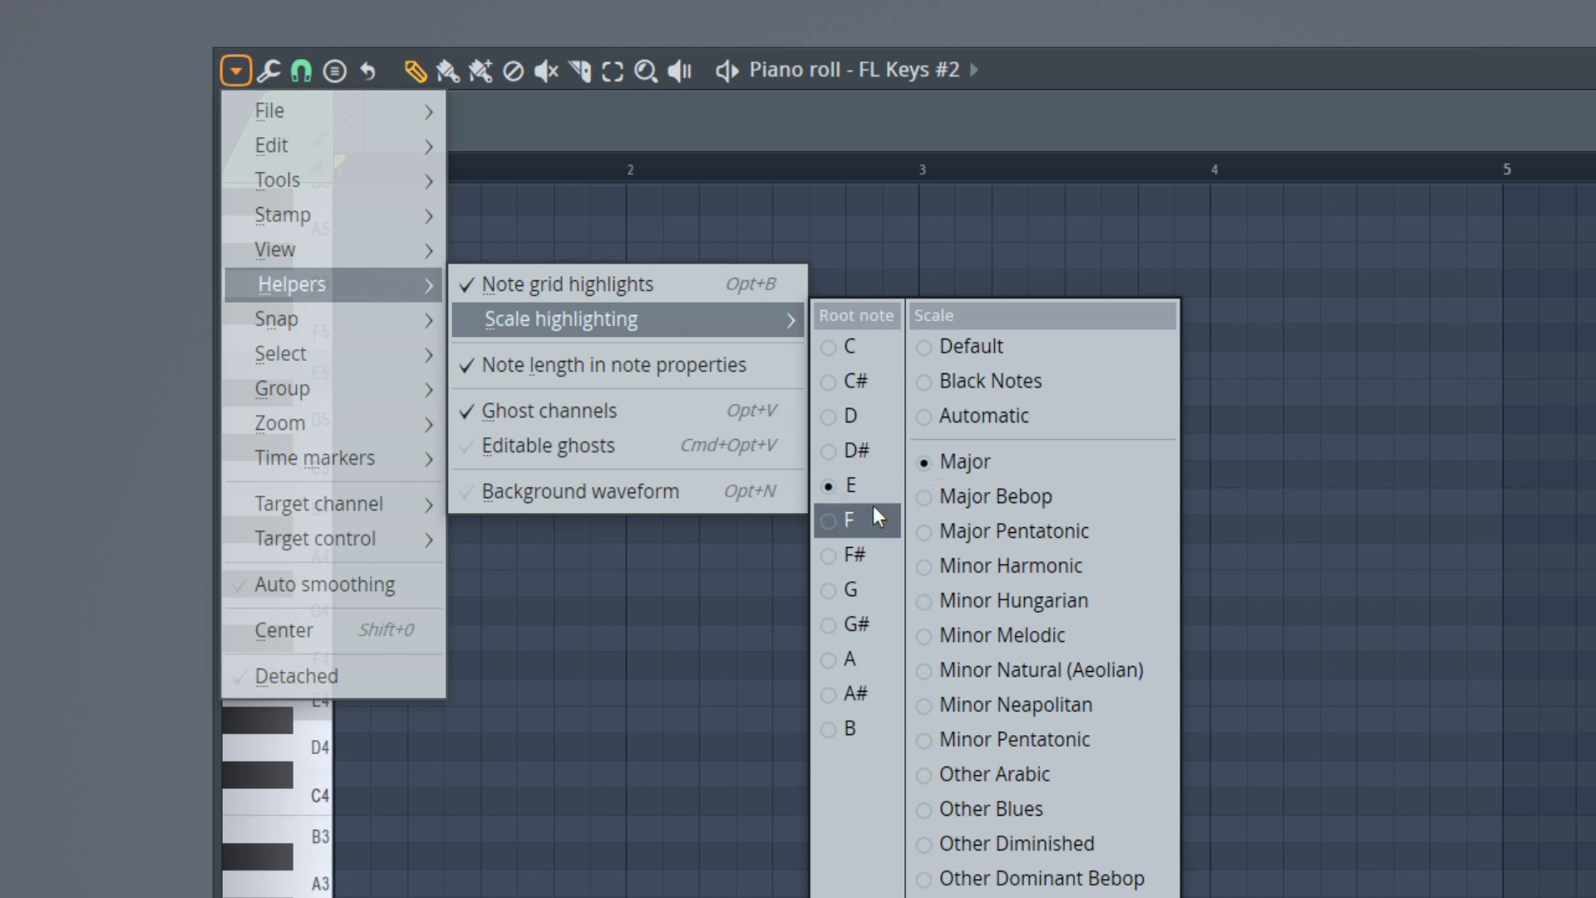
left_click(849, 585)
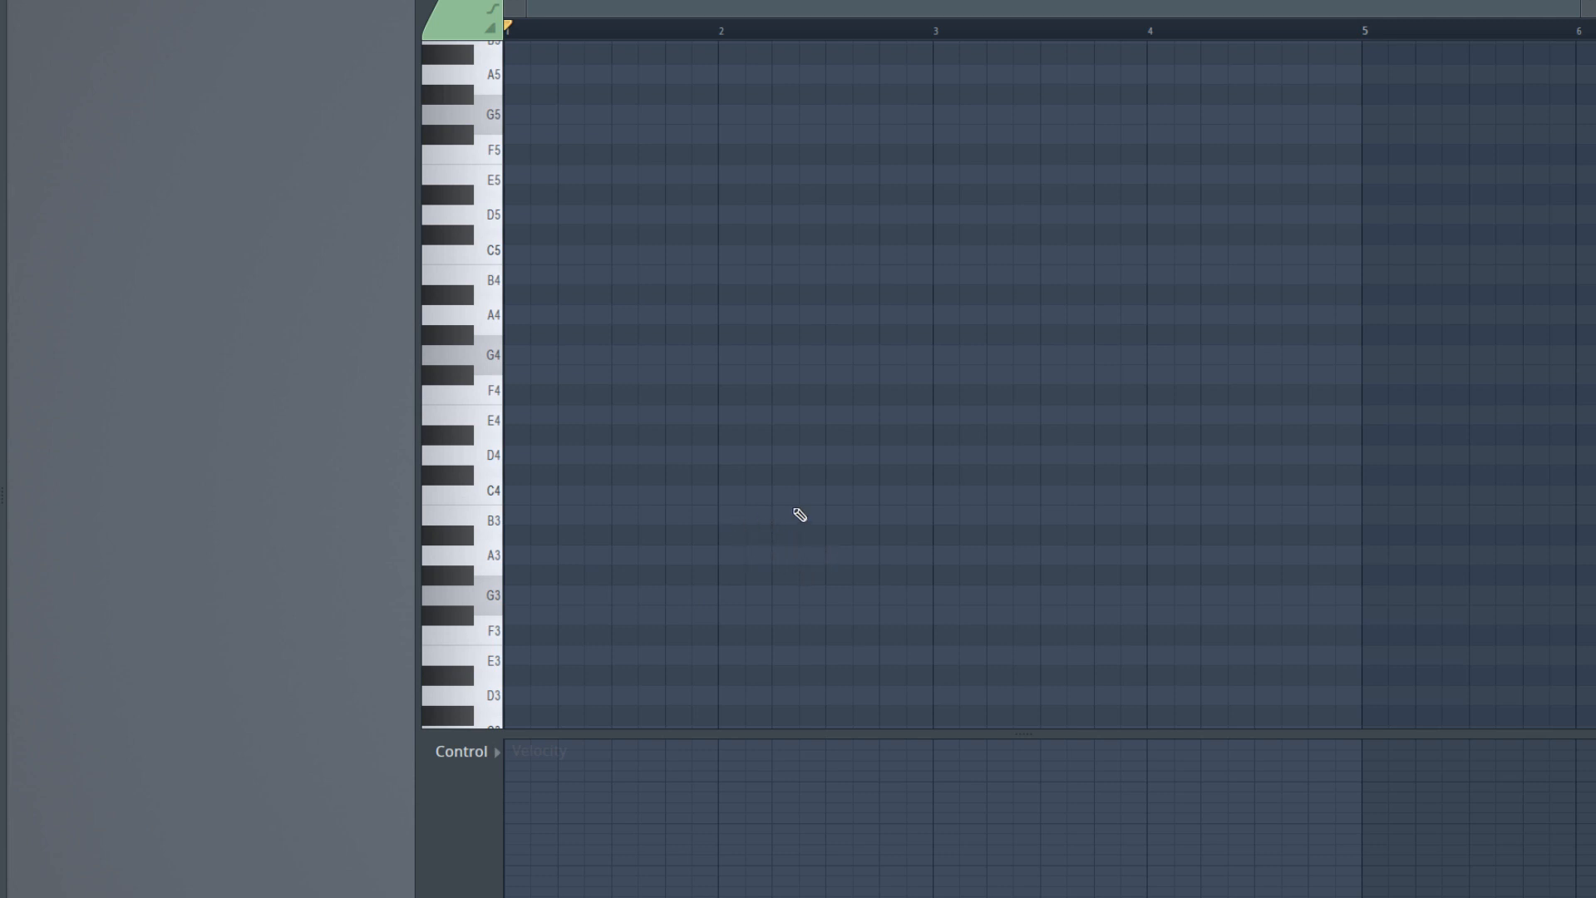
Place a one-bar chord of G3, B3 and D4 in bar 1 and play it back
left_click(494, 598)
left_click(515, 600)
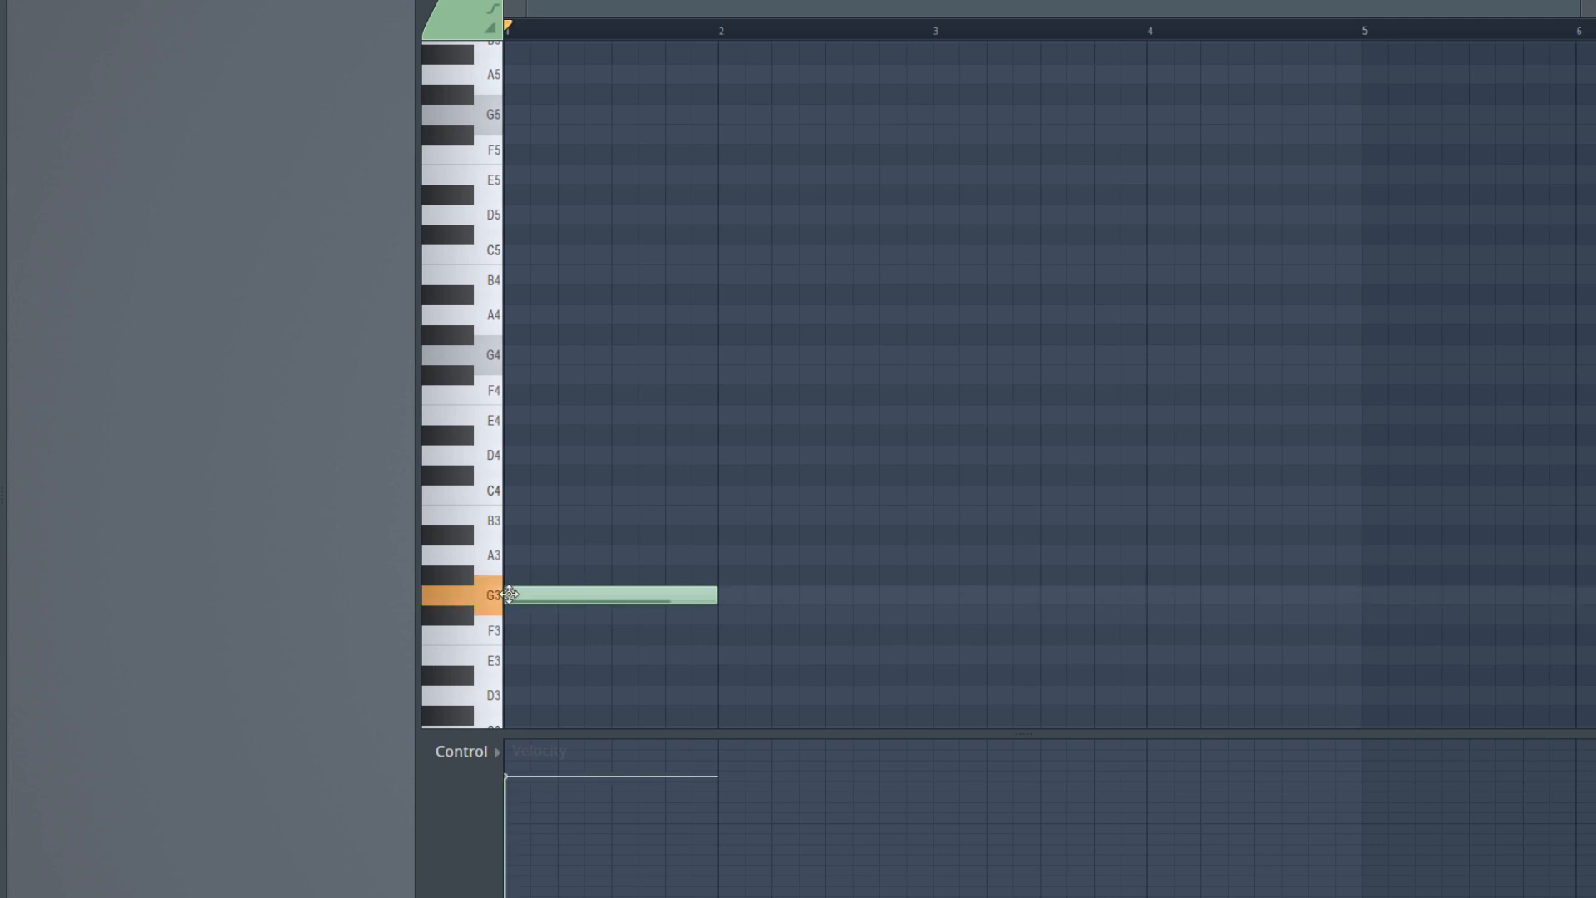
left_click(572, 595)
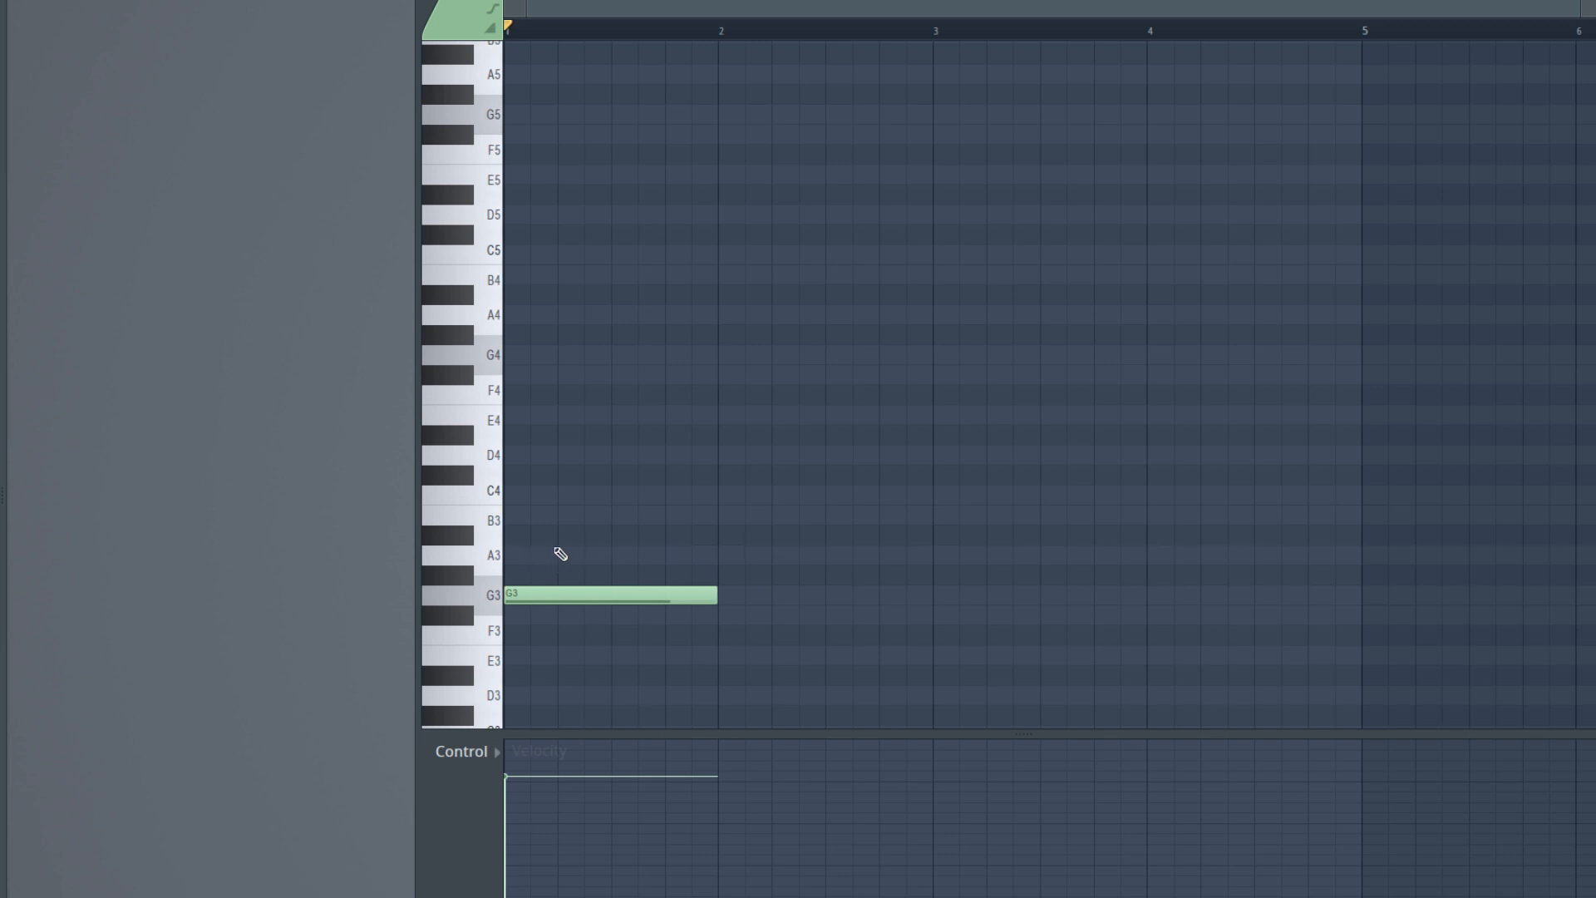
left_click(510, 519)
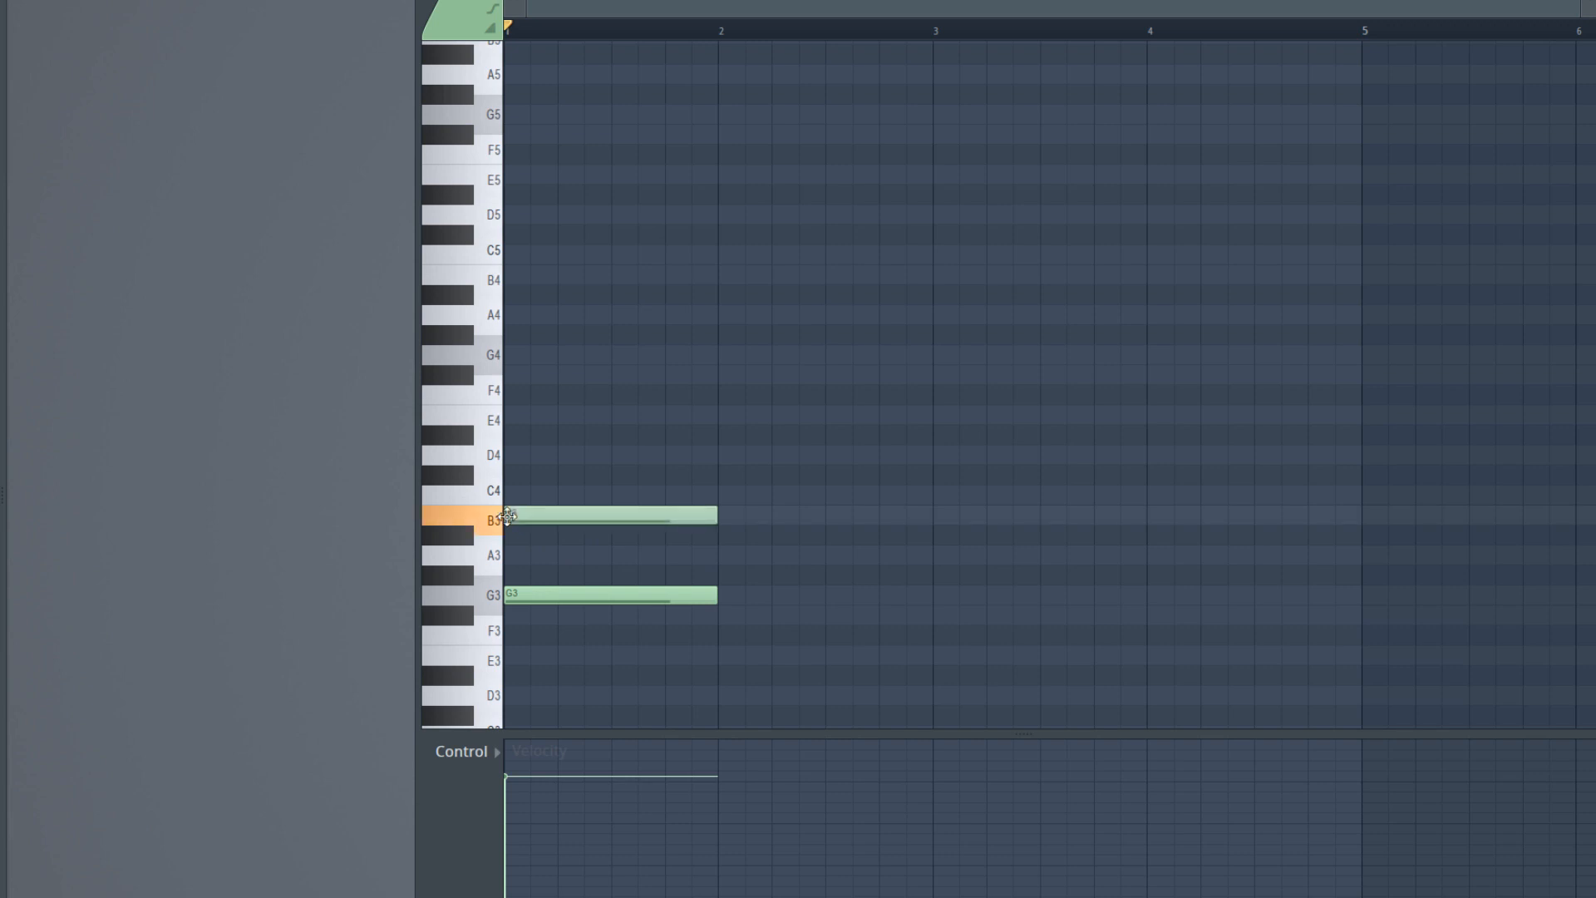
left_click(512, 456)
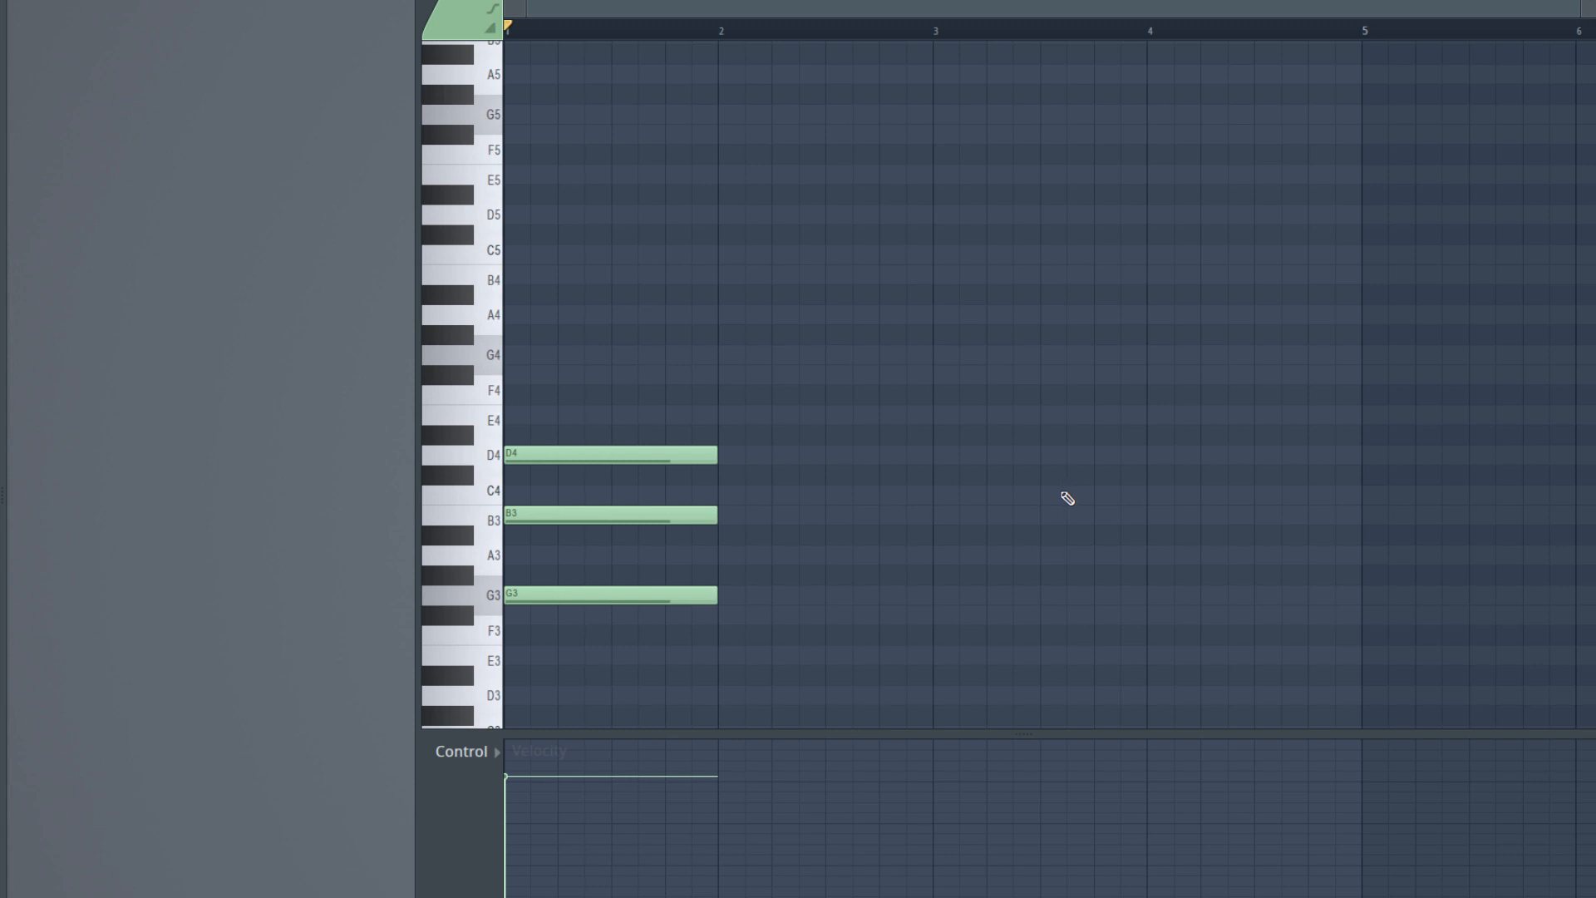
key("space")
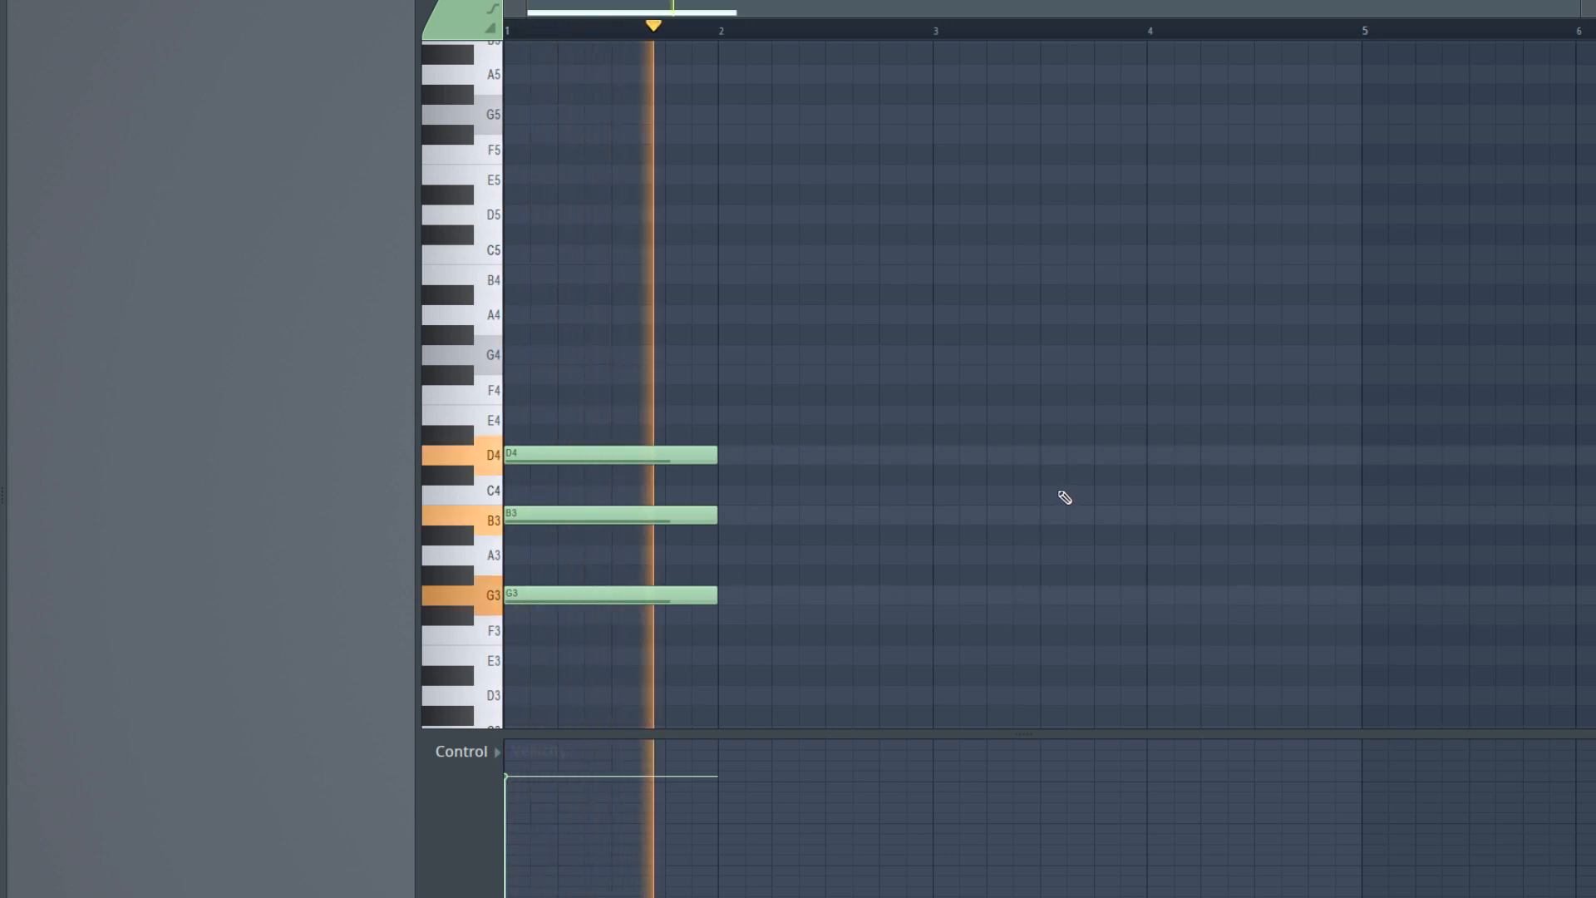
key("space")
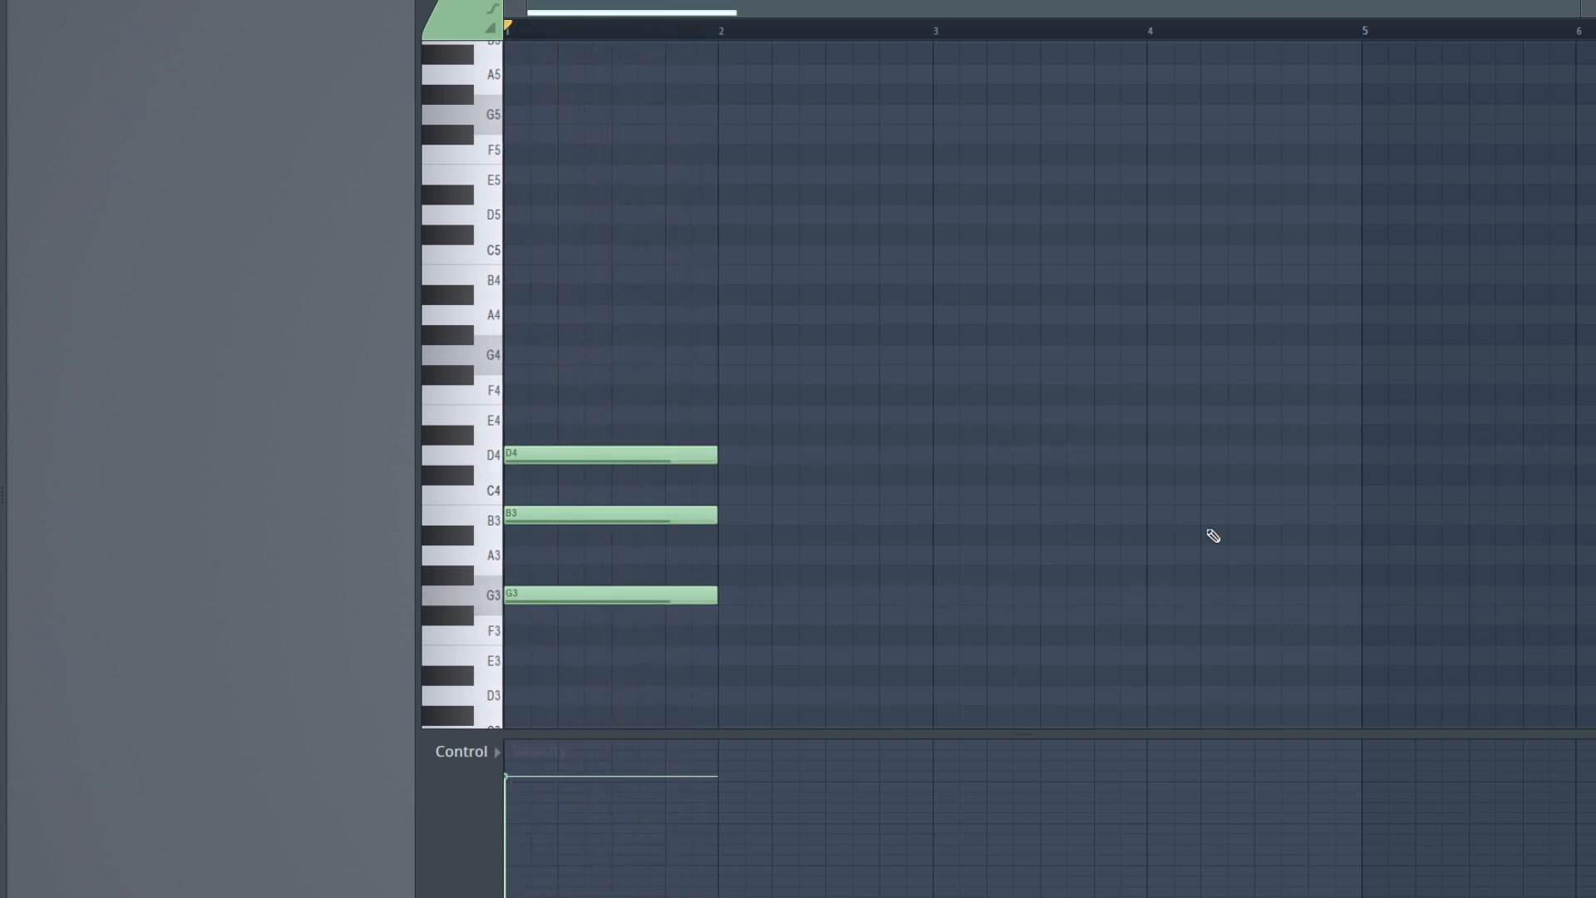
Place a one-bar chord of E3, G3 and B3 in bar 2
left_click(722, 659)
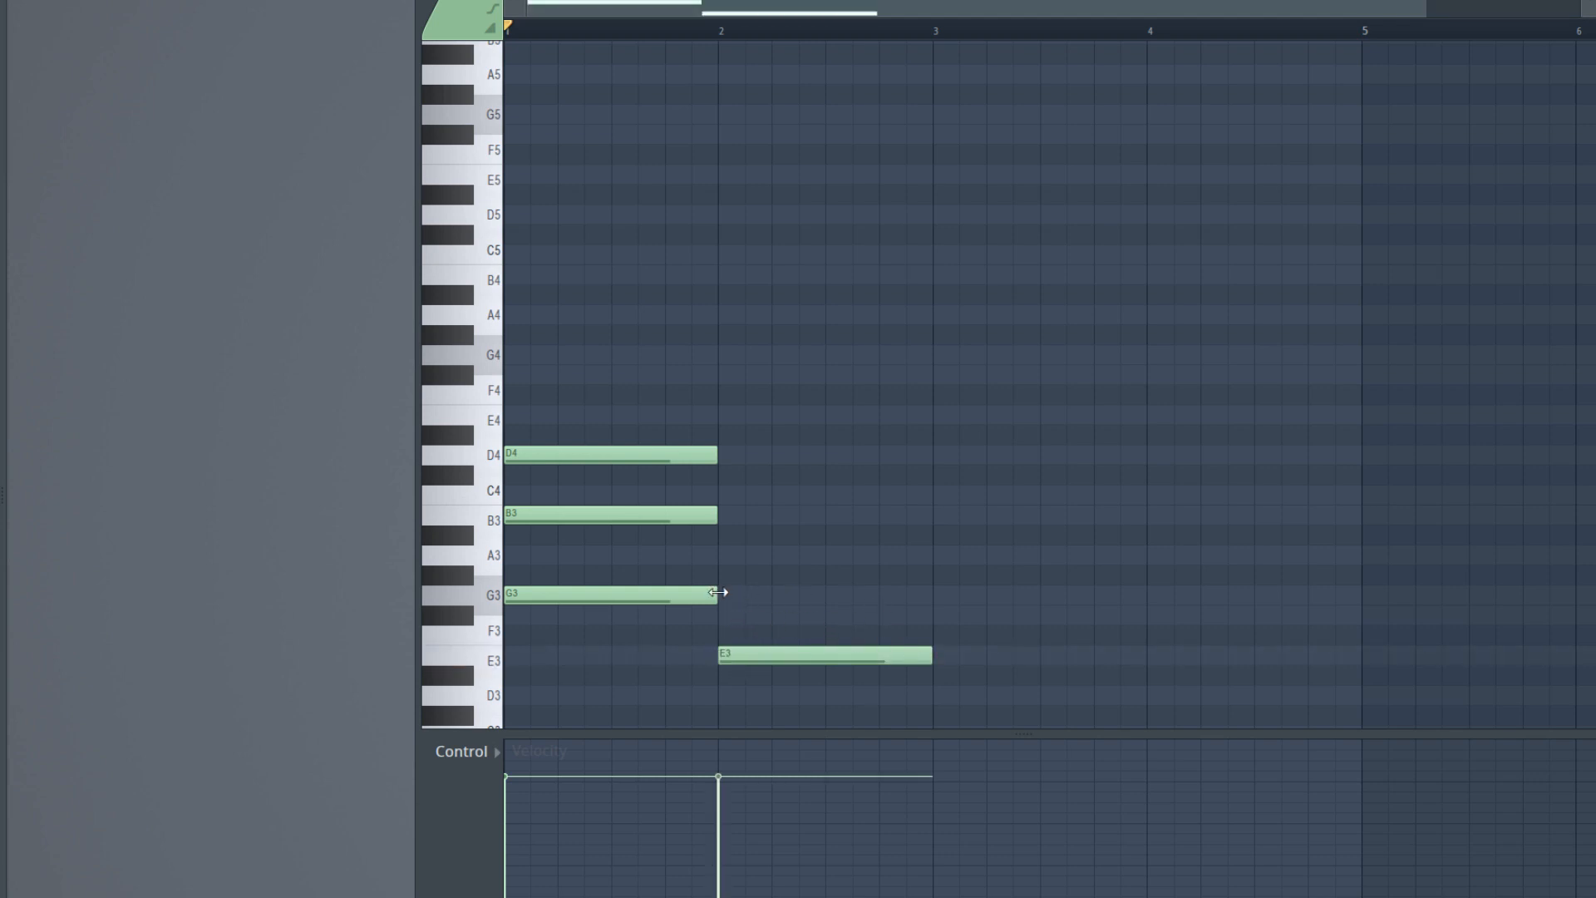
left_click(723, 595)
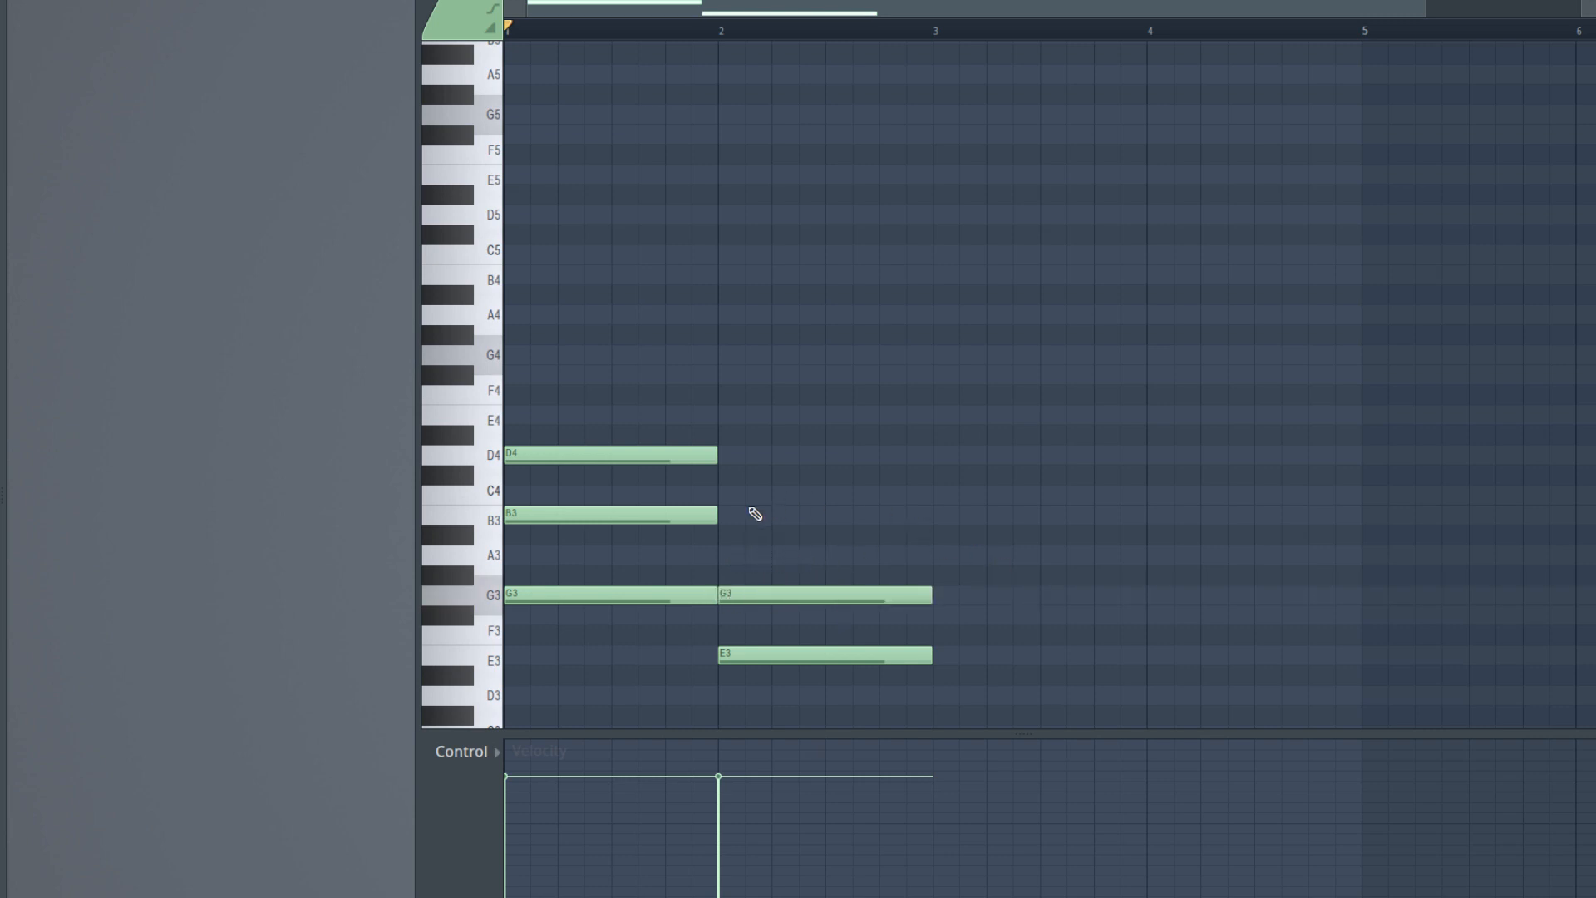
left_click(725, 516)
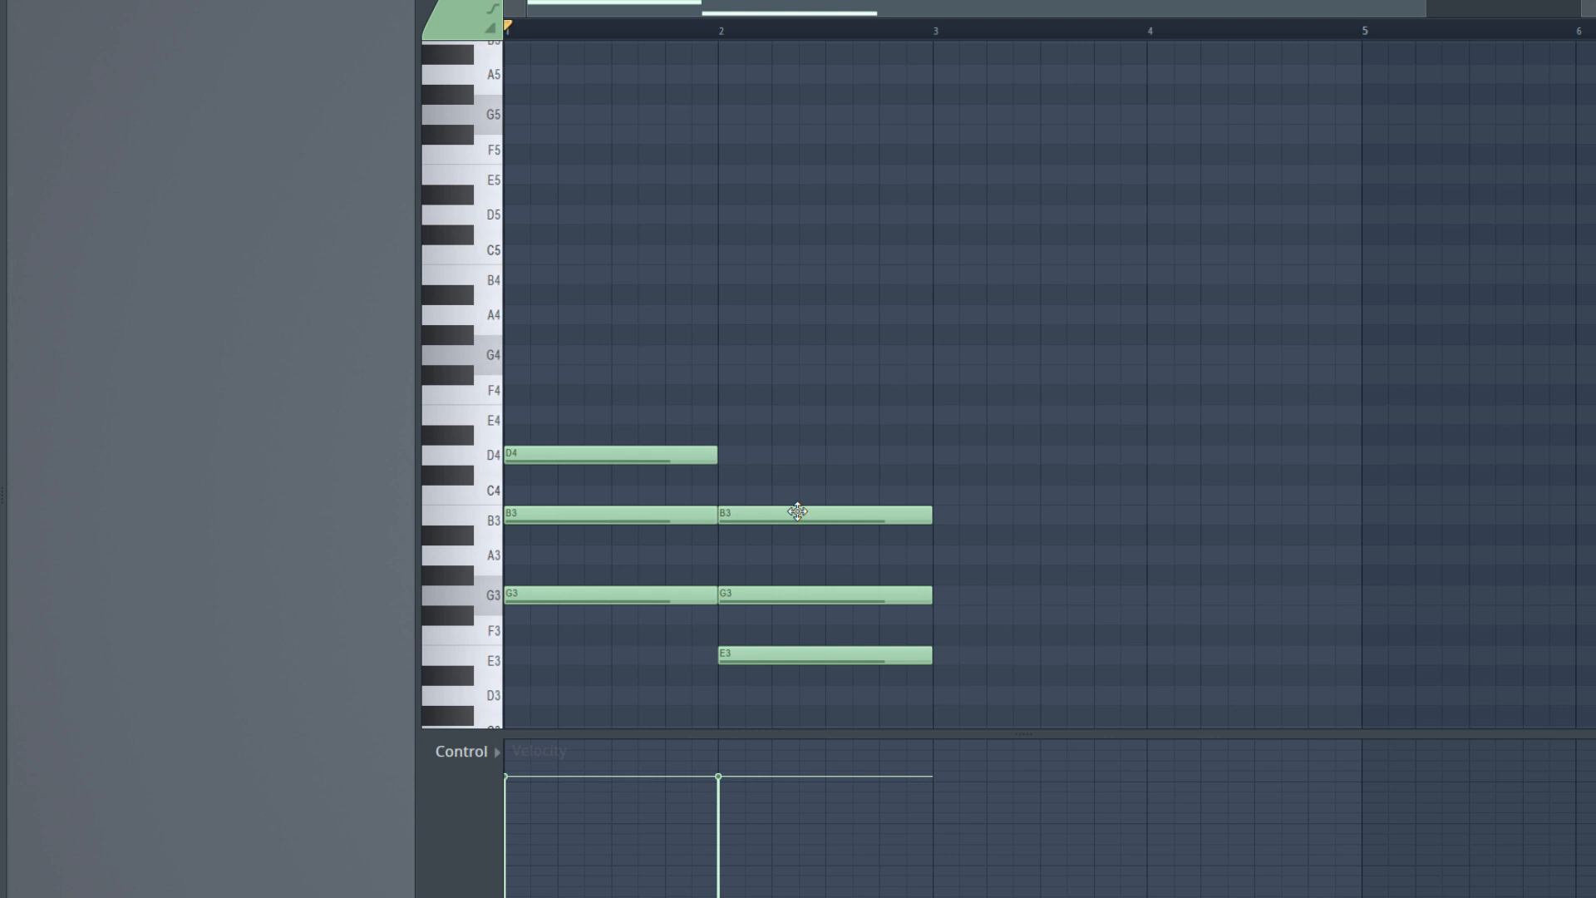
Place a one-bar chord of F#3, A3 and C#4 in bar 3
left_click(936, 616)
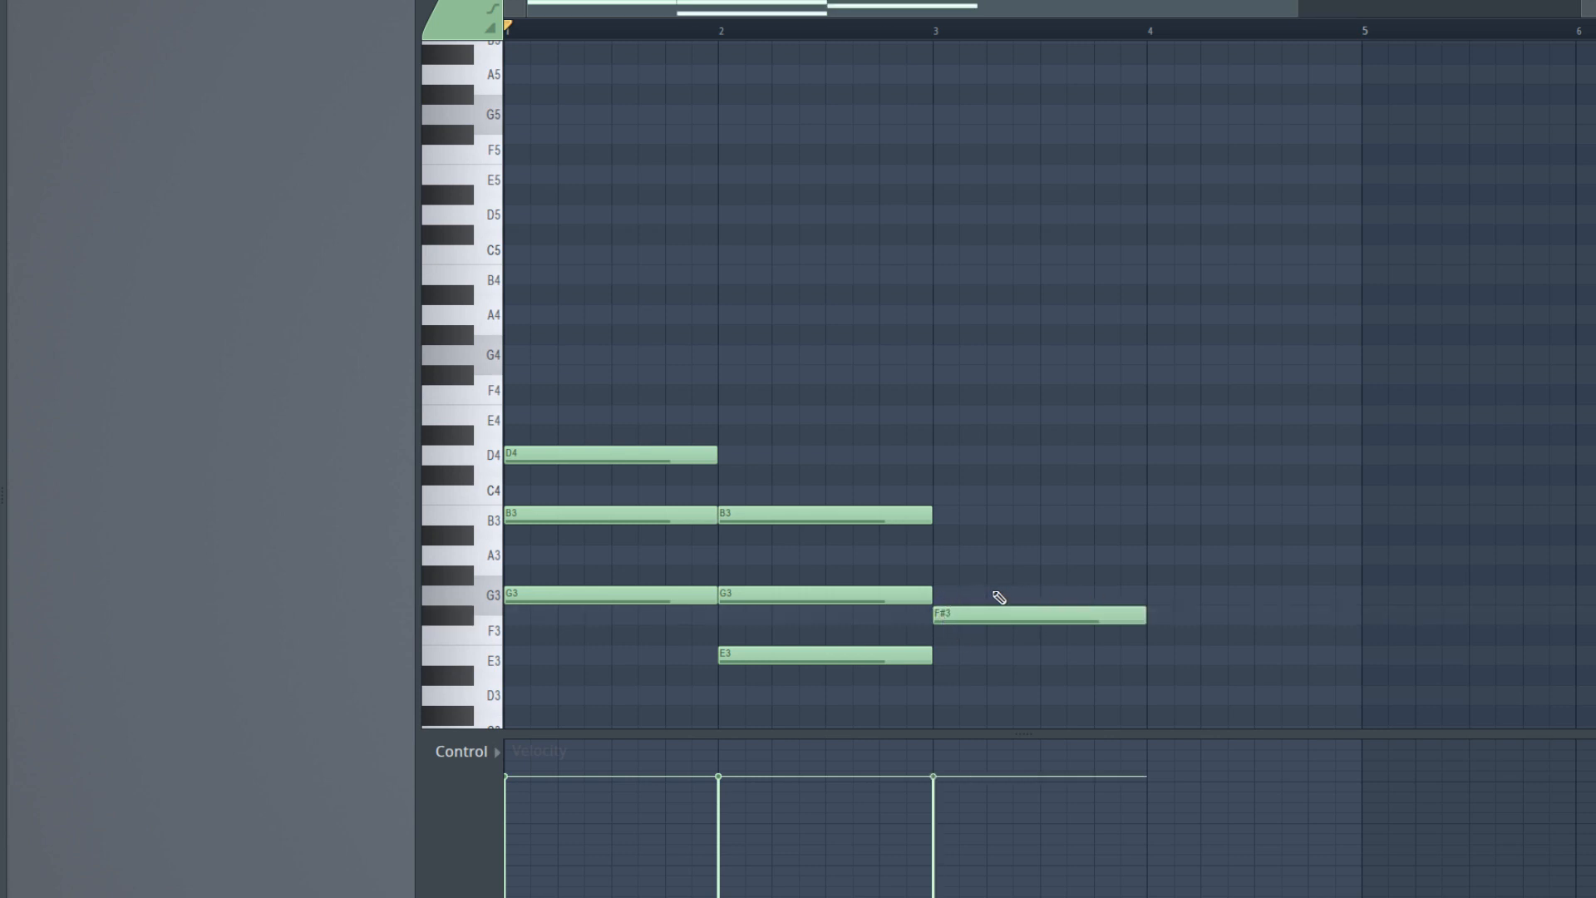
left_click(940, 556)
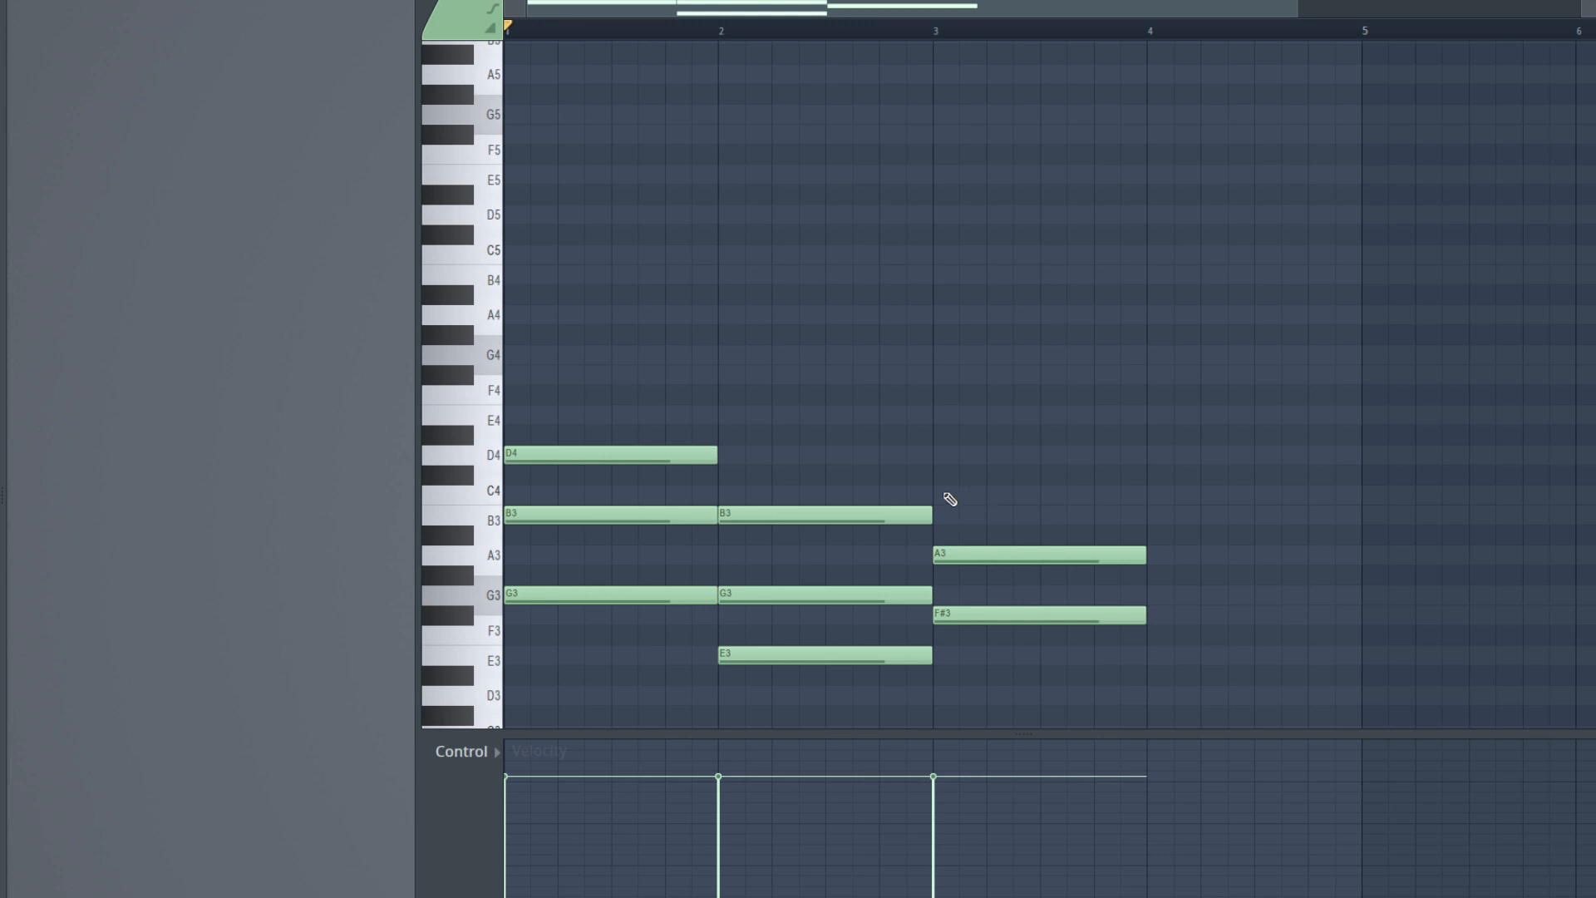
left_click(940, 495)
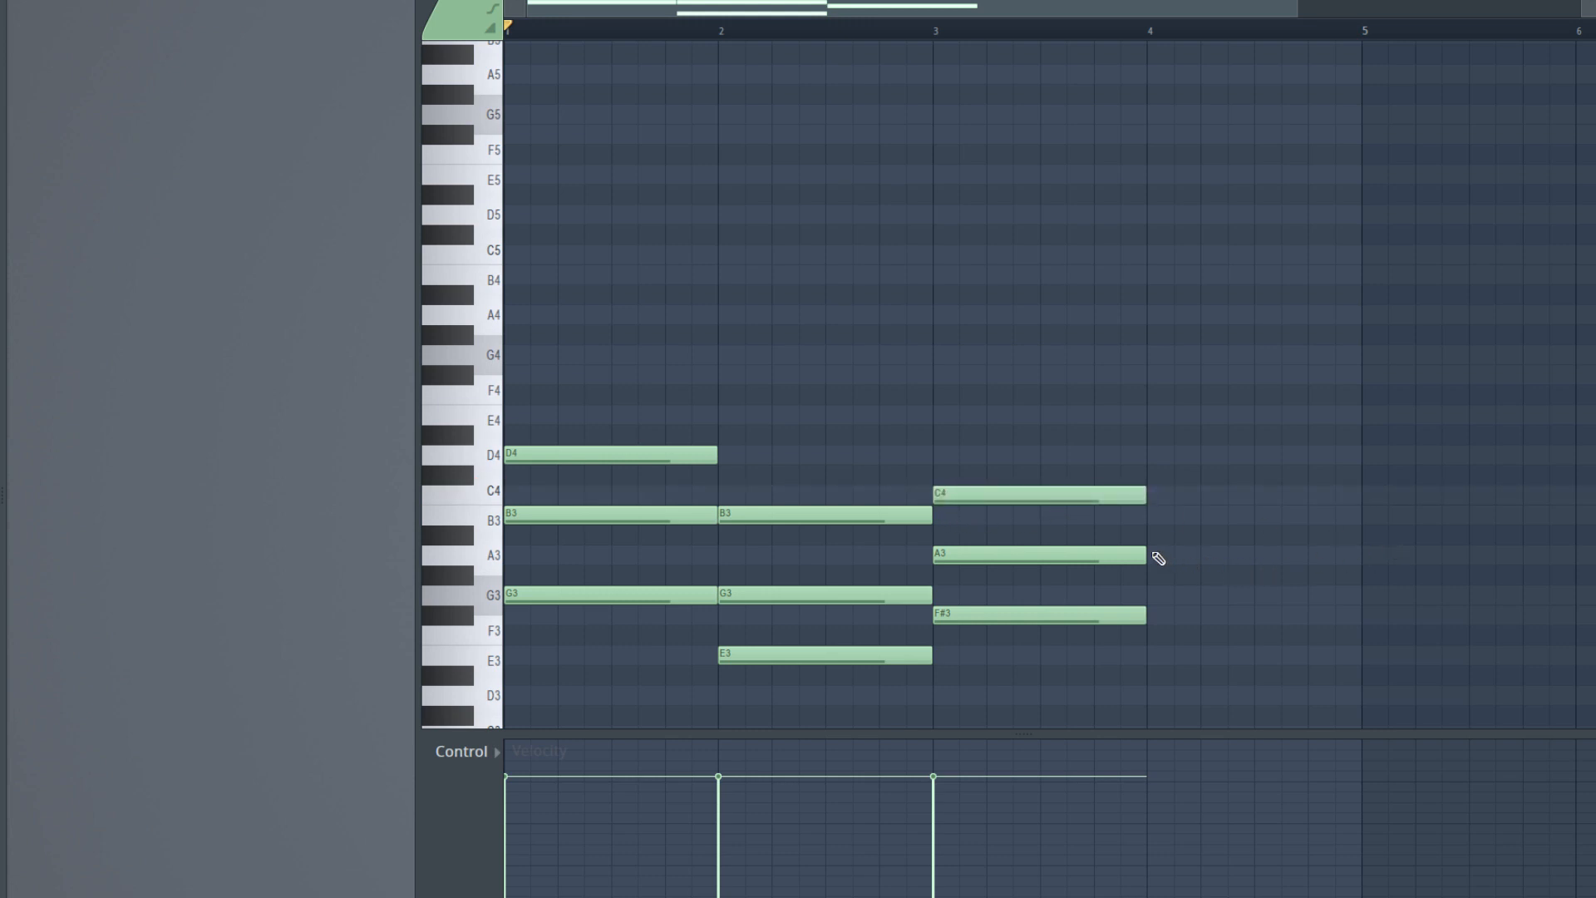
Place a one-bar chord of A3, C4 and E4 in bar 4 and play back the whole progression
left_click(1155, 555)
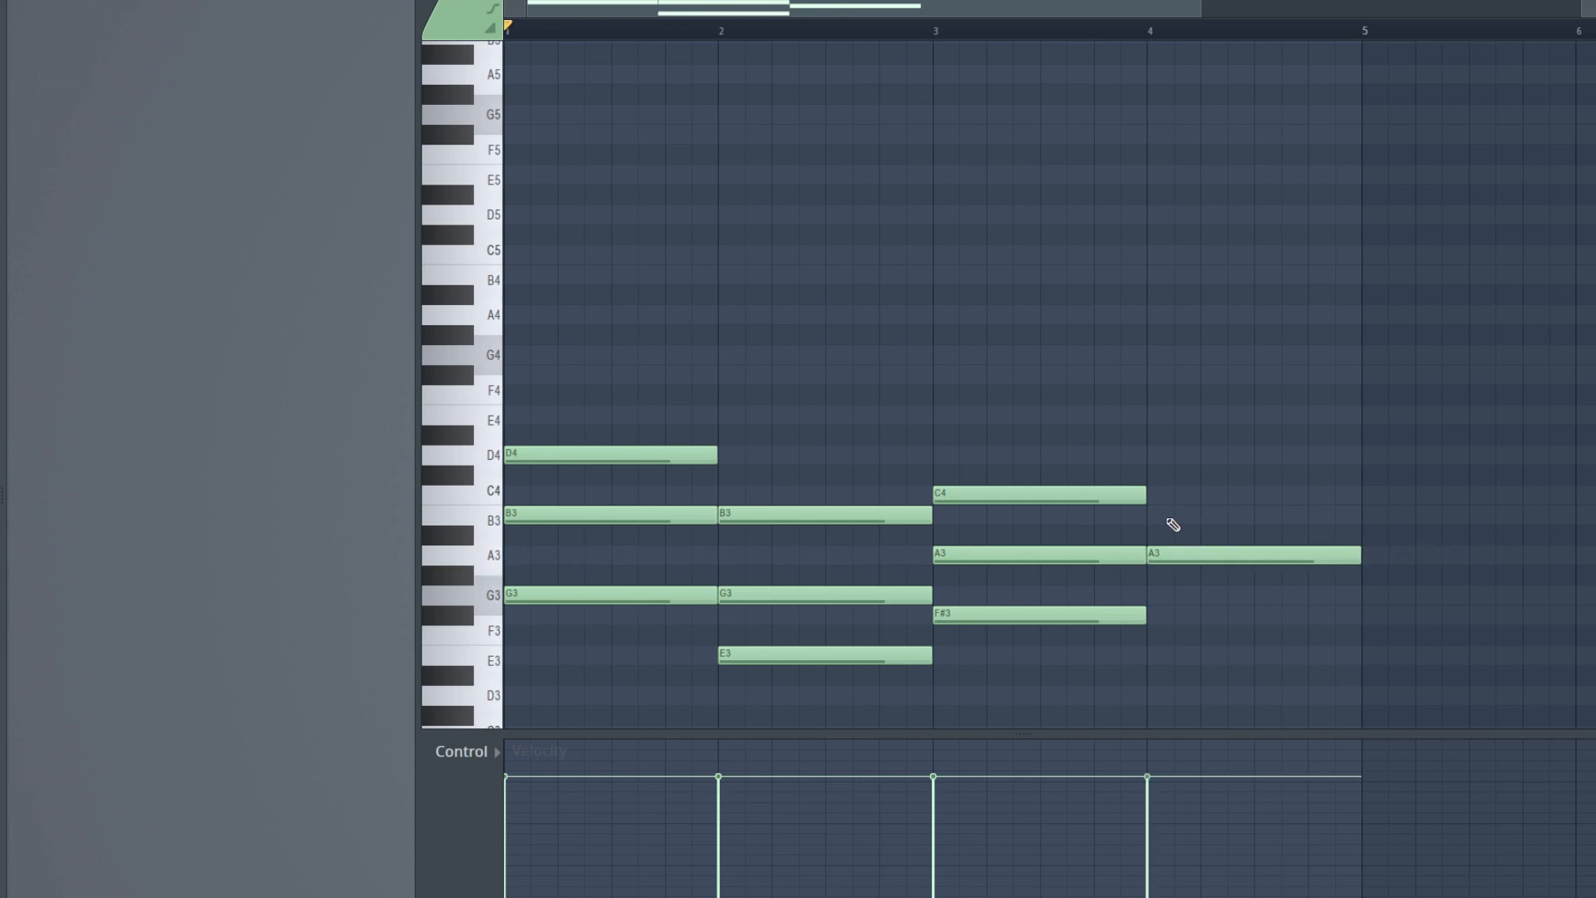
left_click(1155, 496)
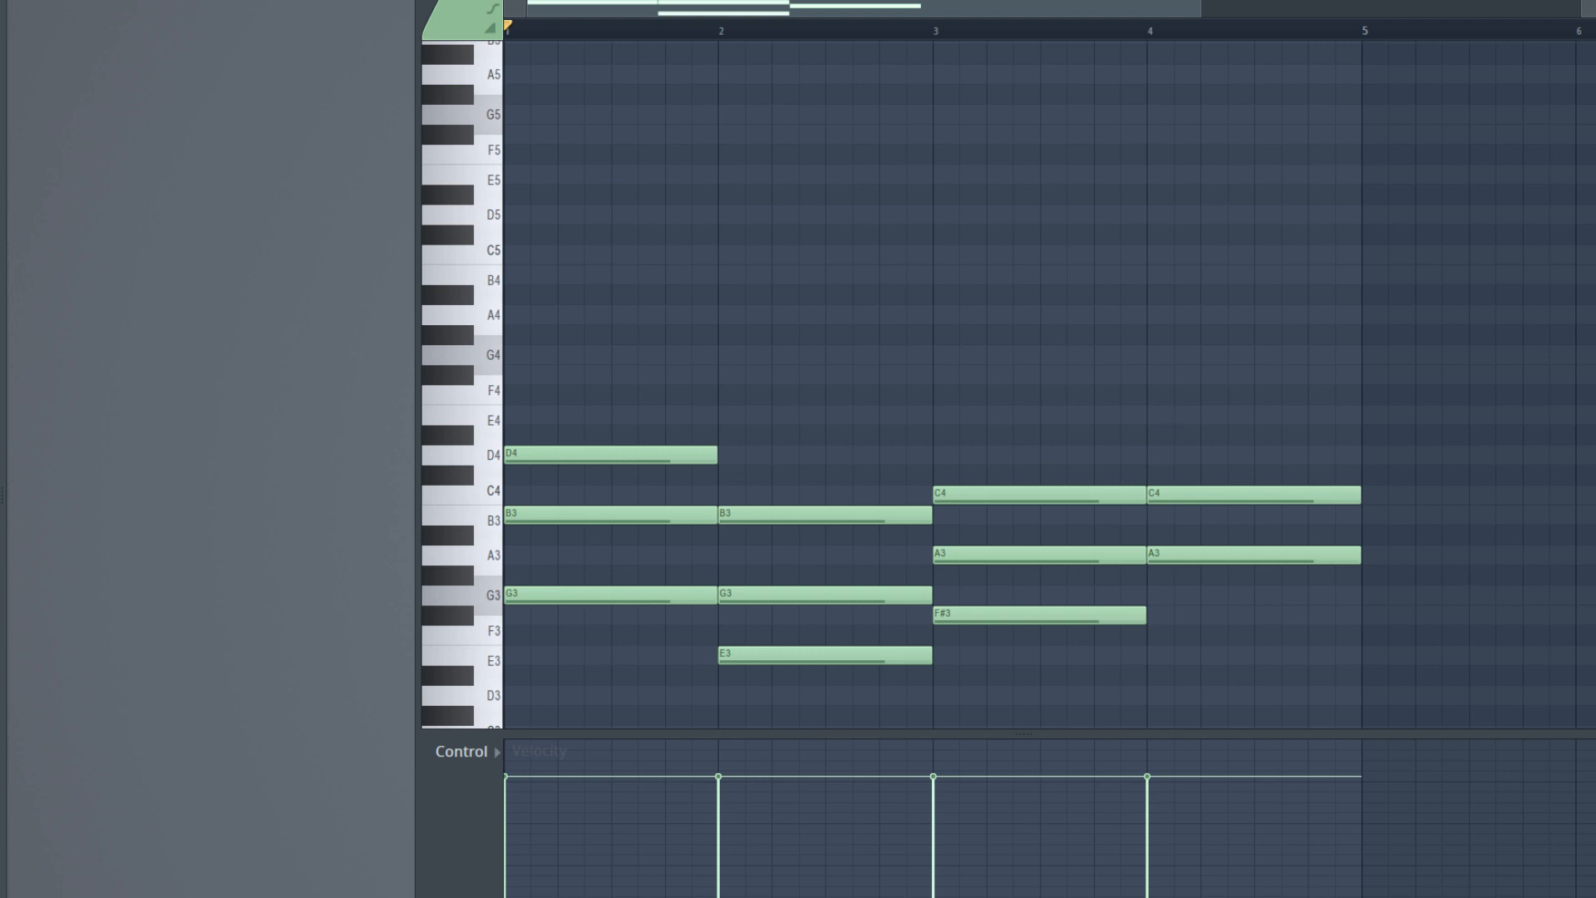
left_click(1154, 416)
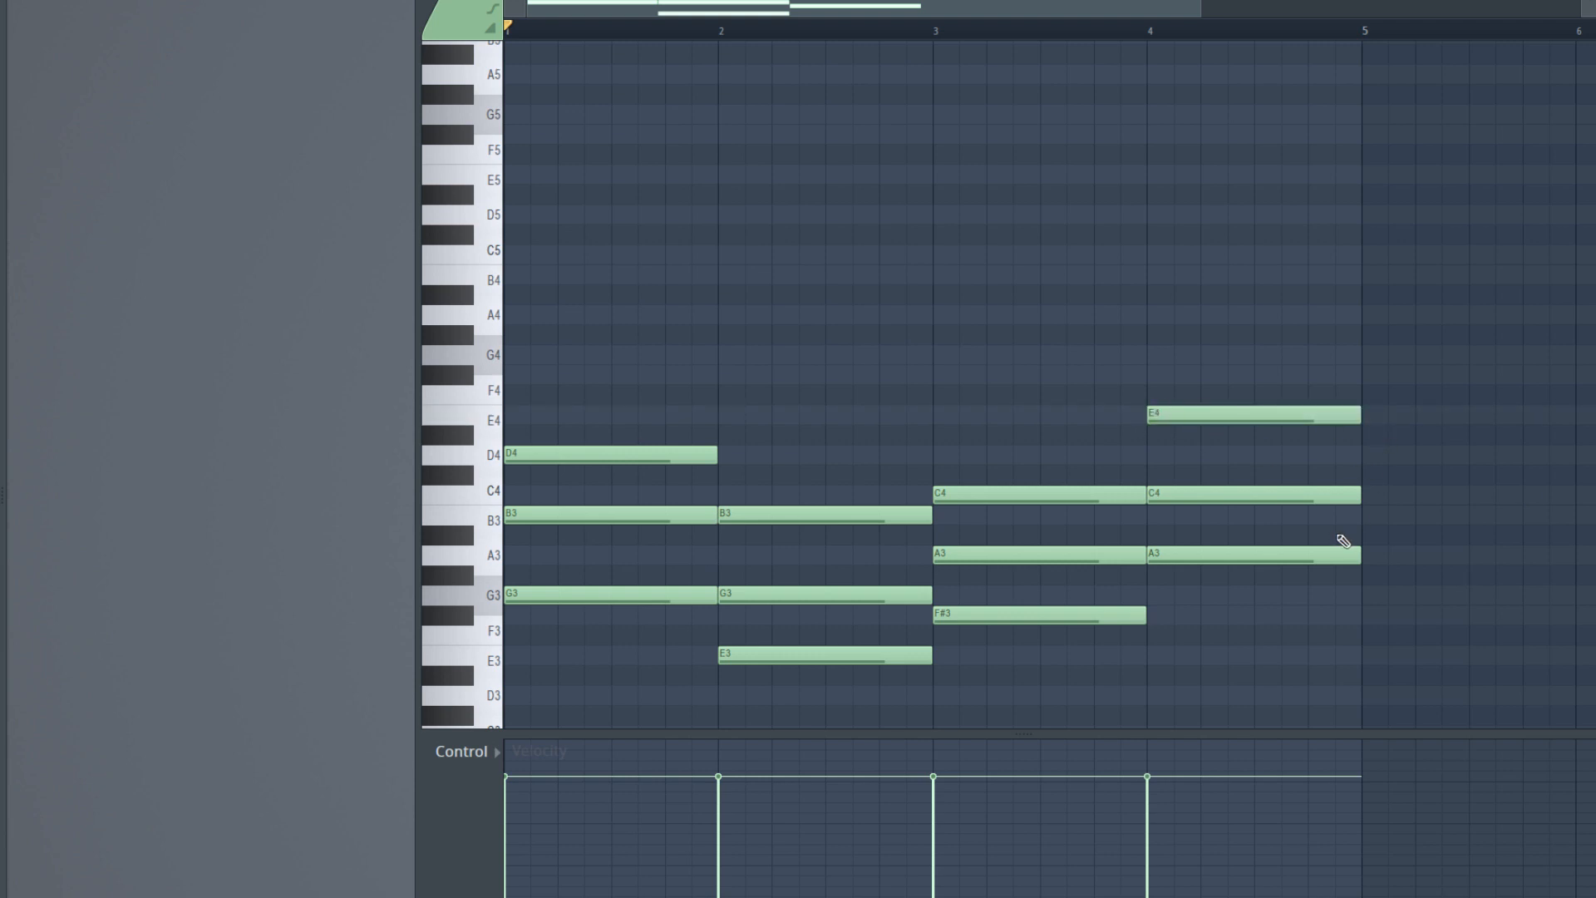
key("space")
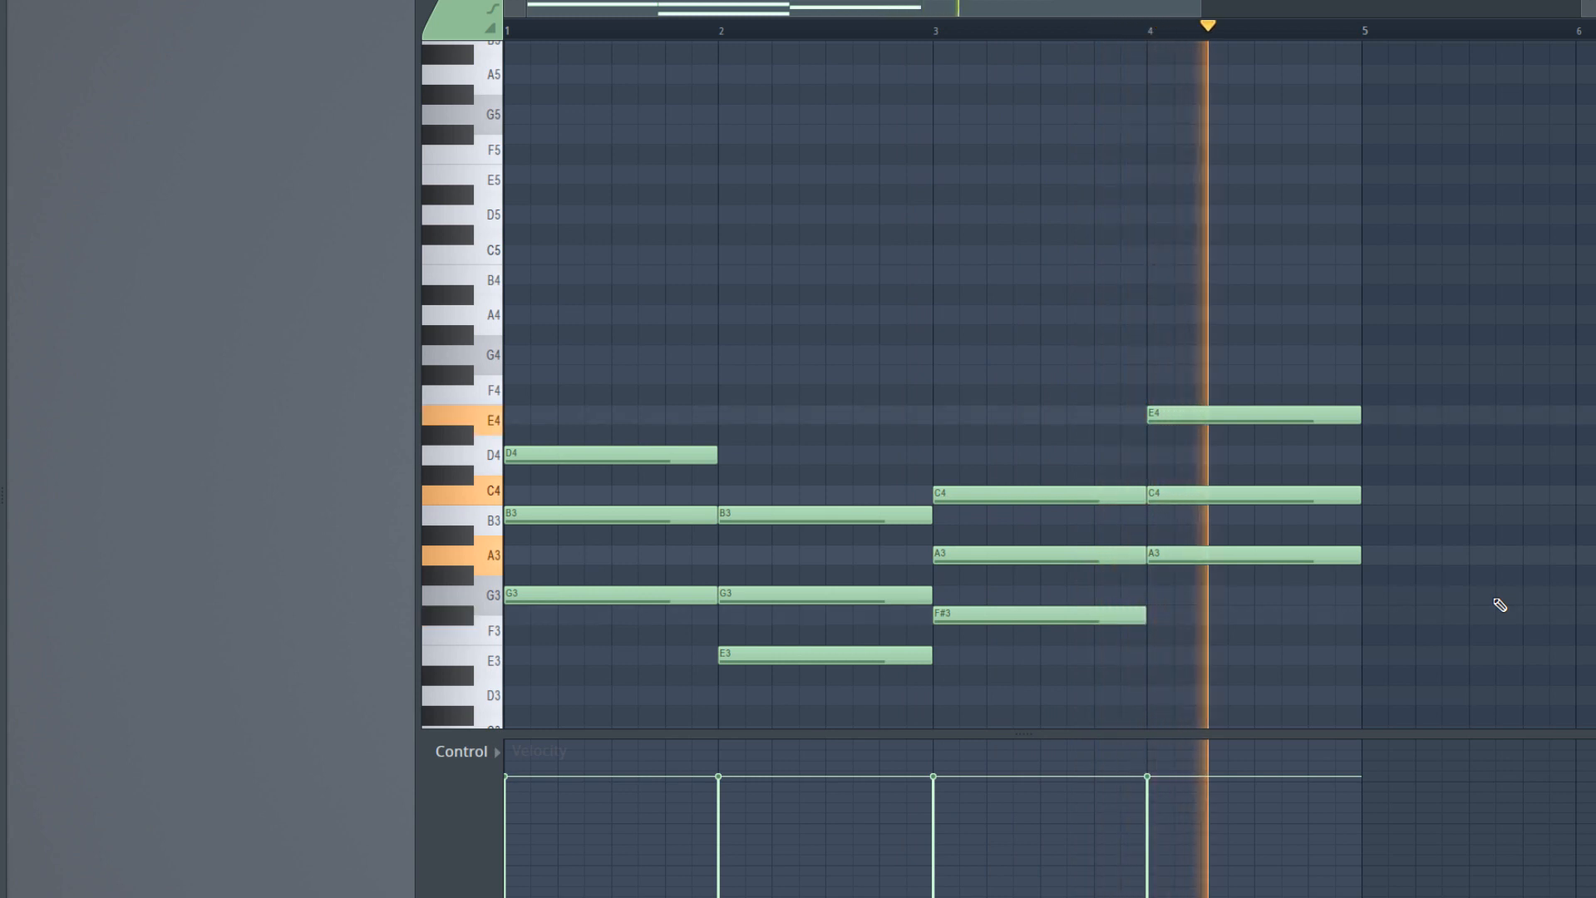
key("space")
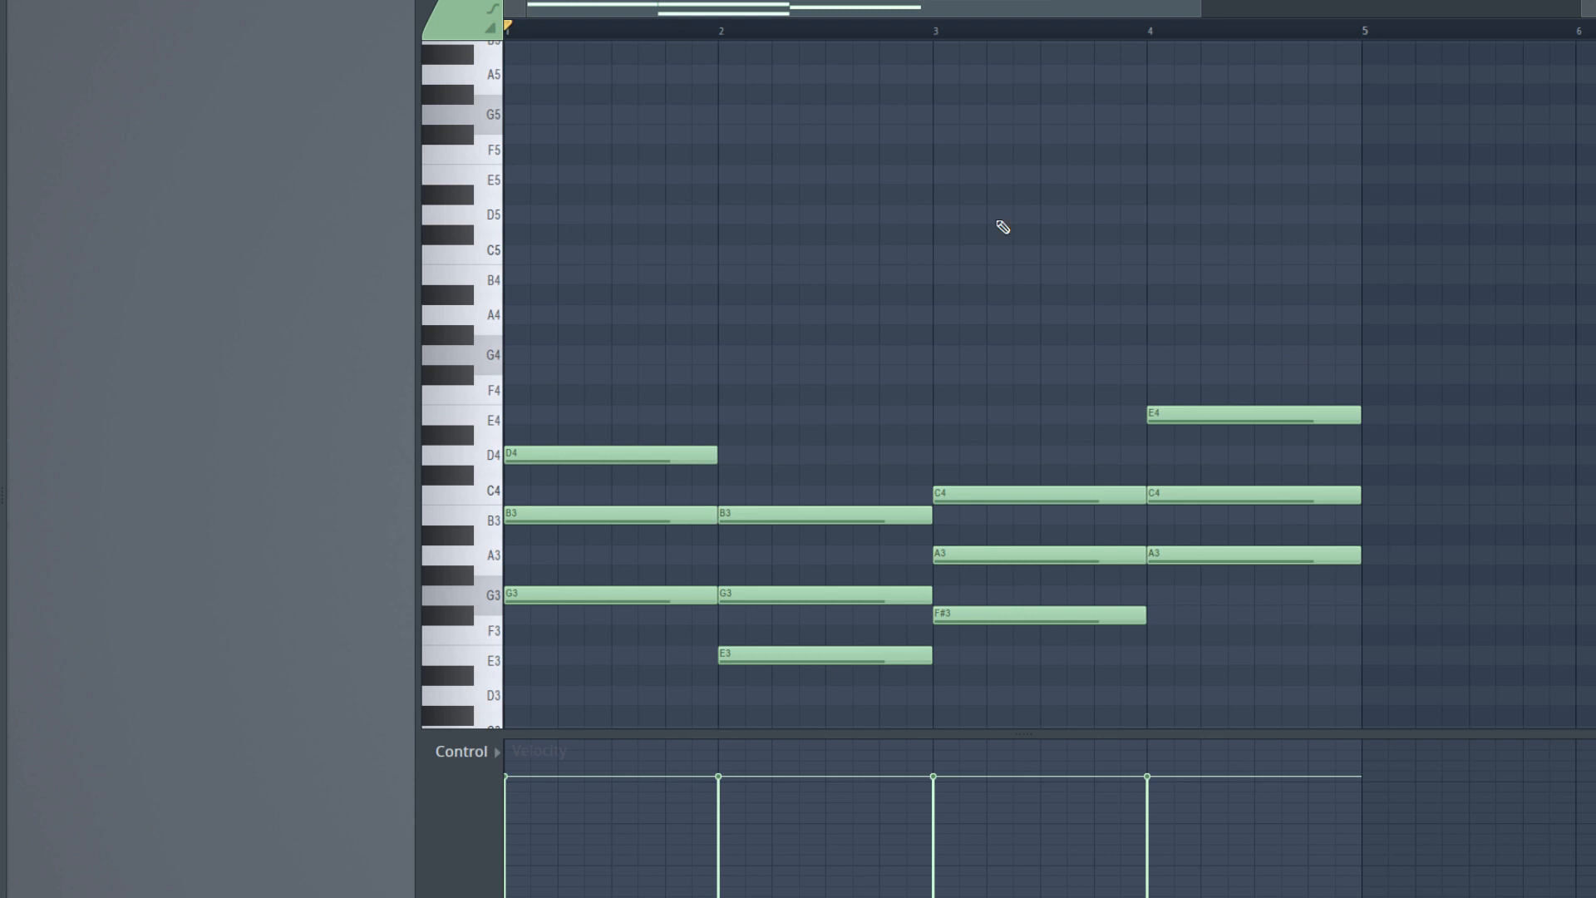
Raise the E3 note of the bar 2 chord one octave to E4 and play back the progression
left_click(813, 653)
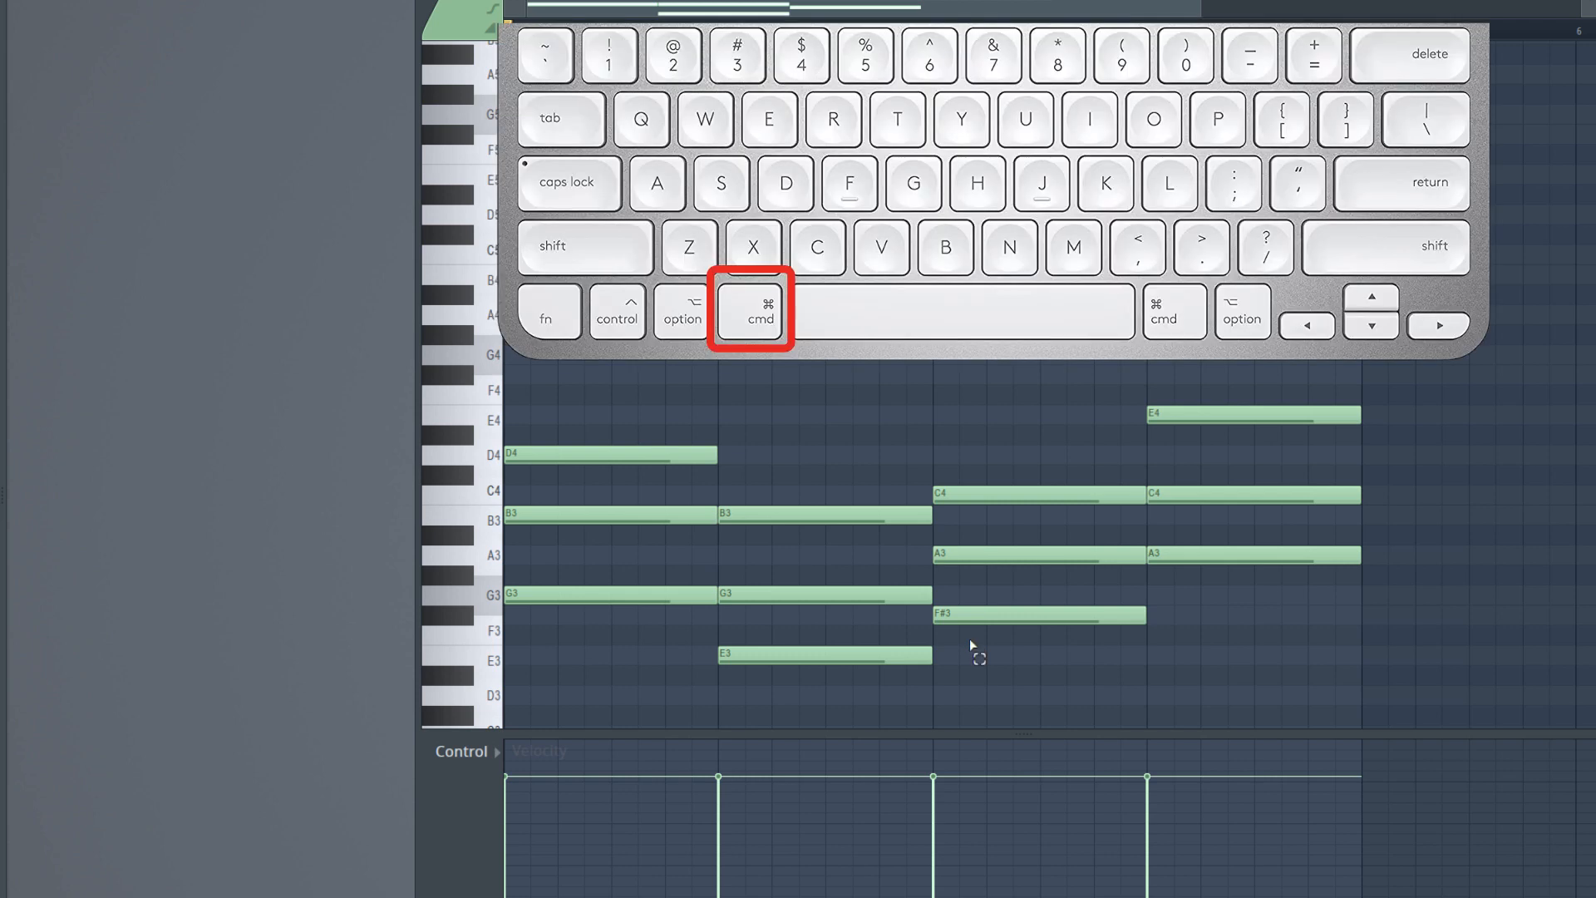
left_click_drag(969, 628, 921, 675)
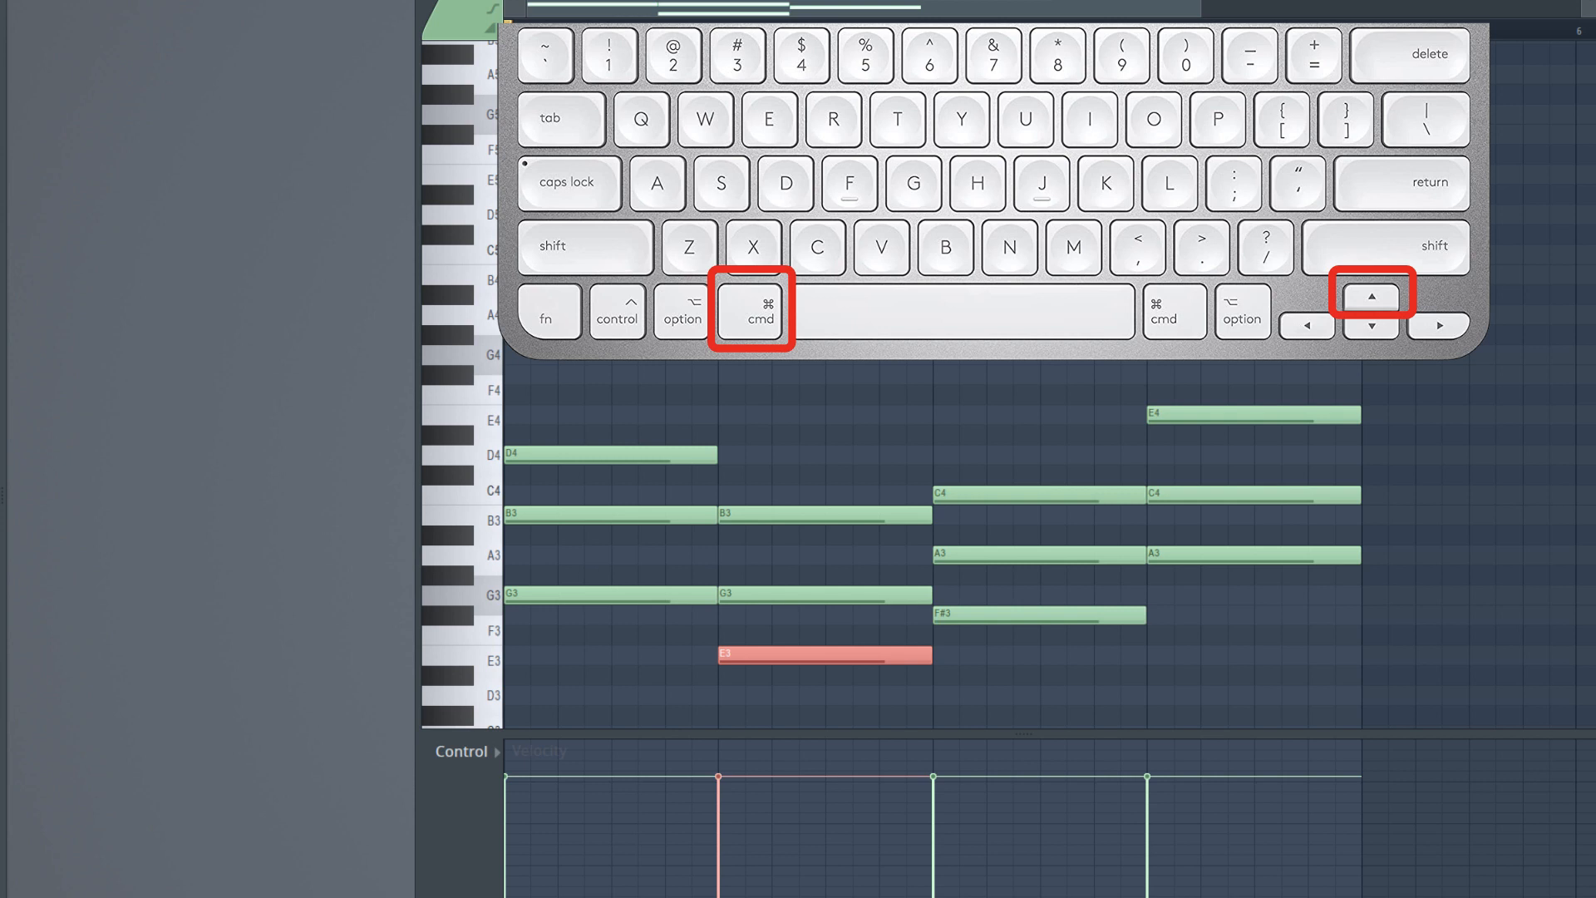
key("super+Up")
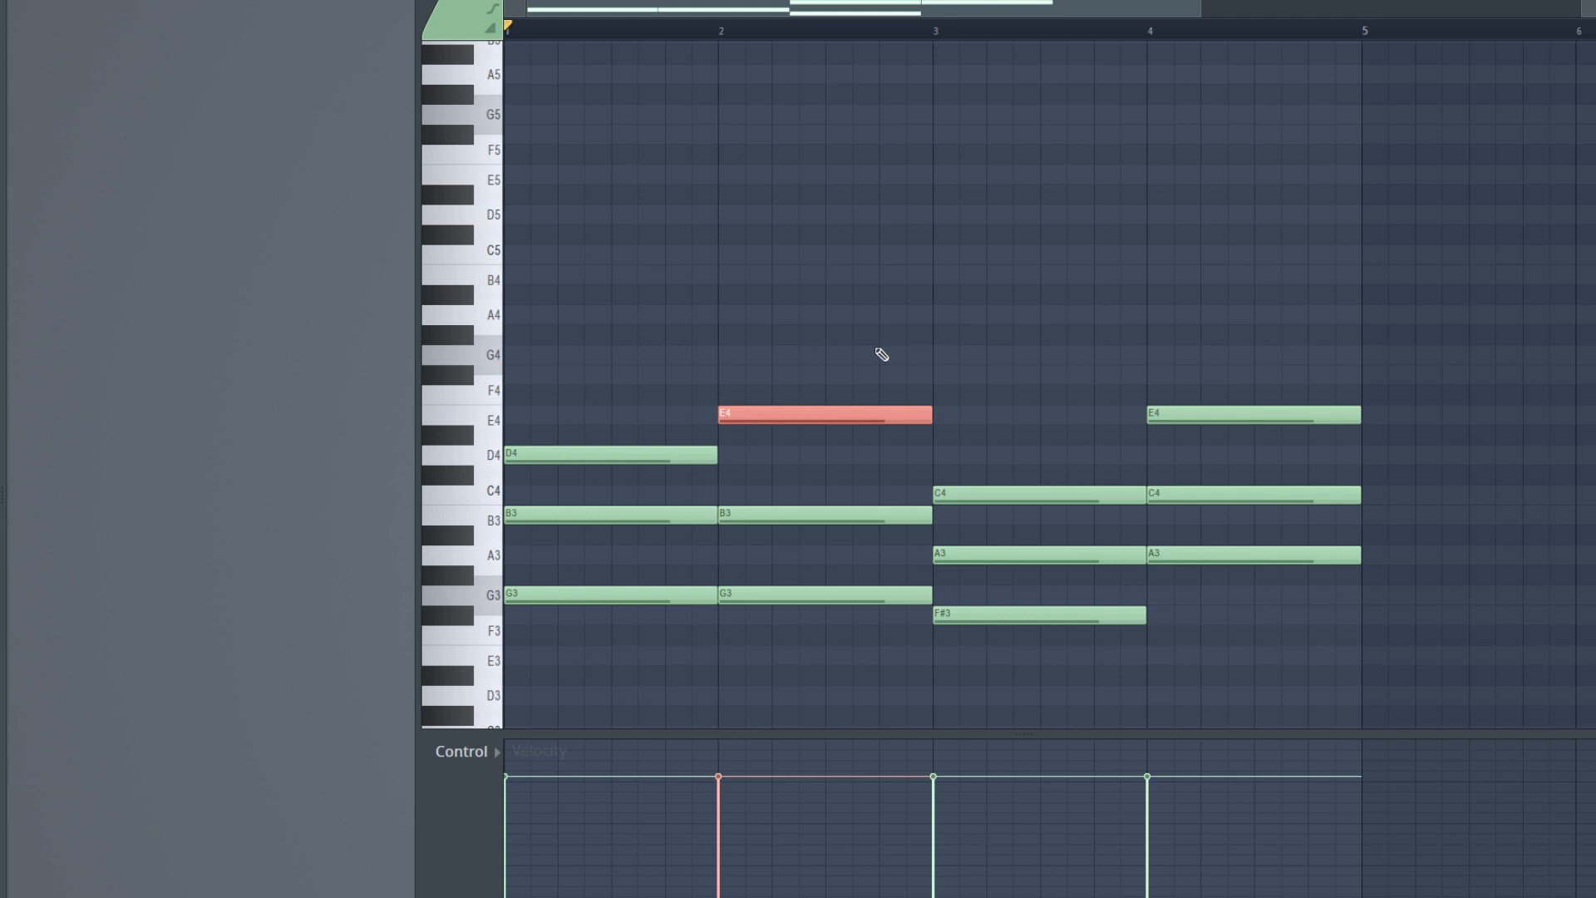
key("space")
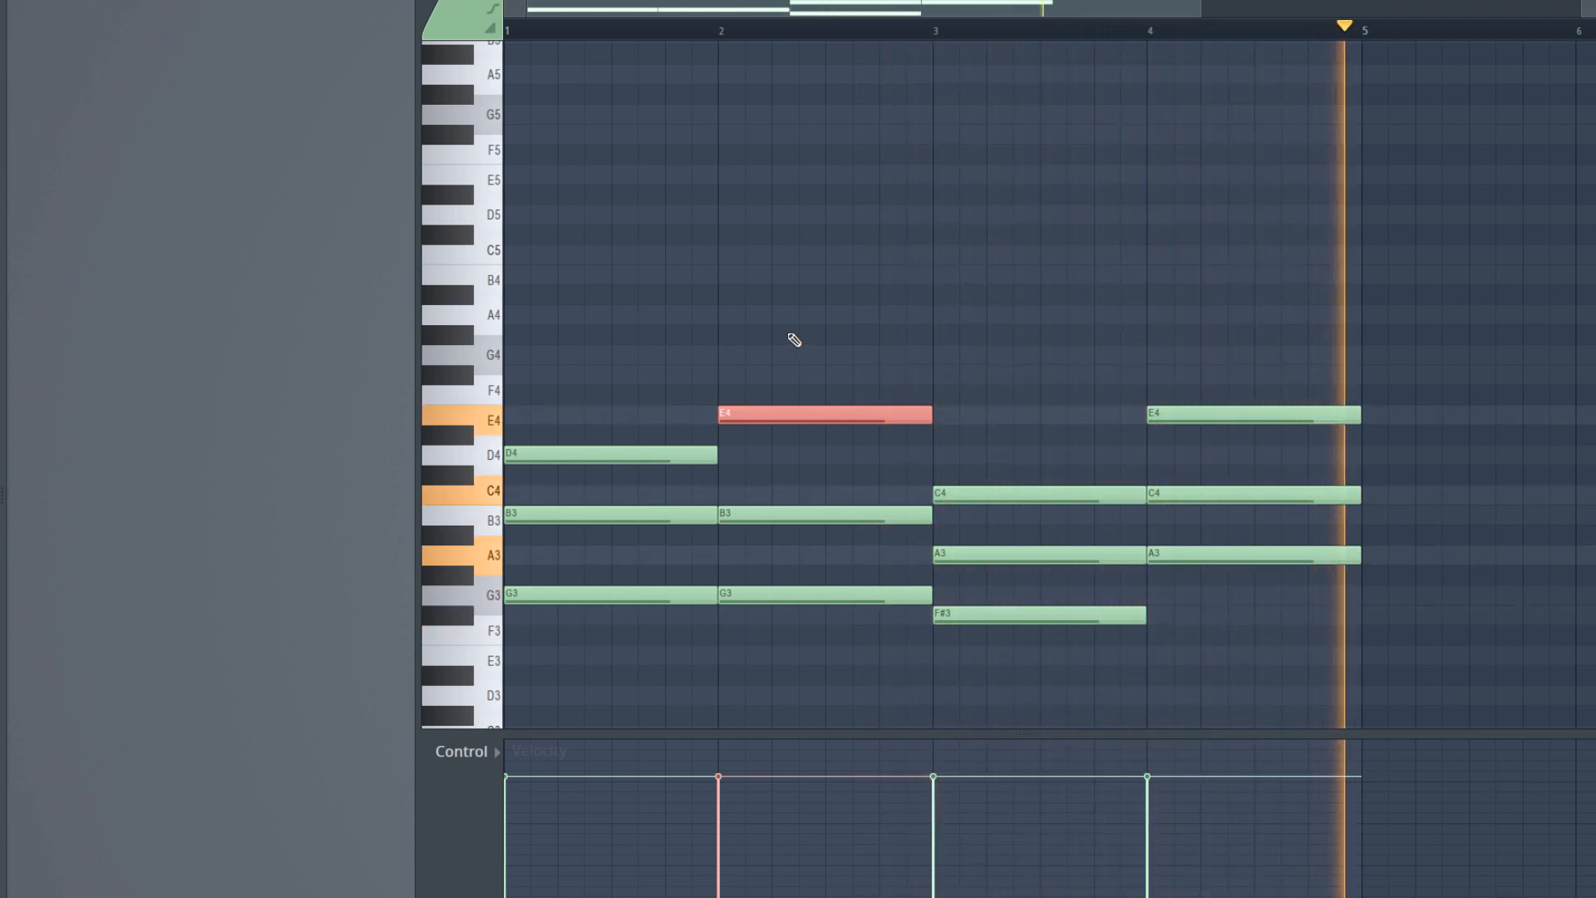
key("space")
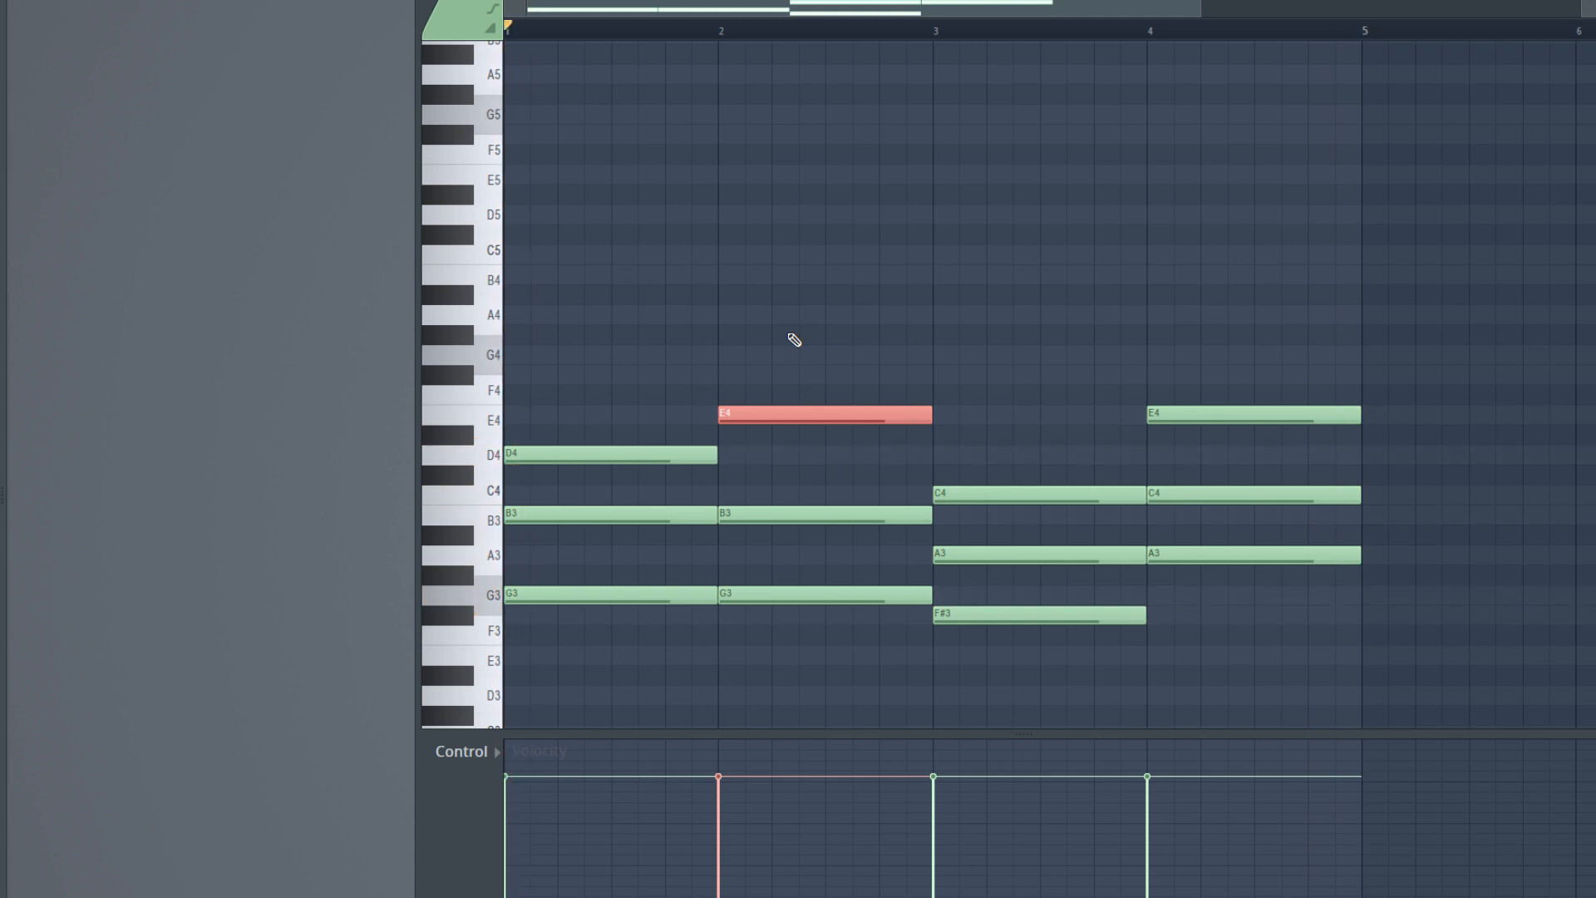